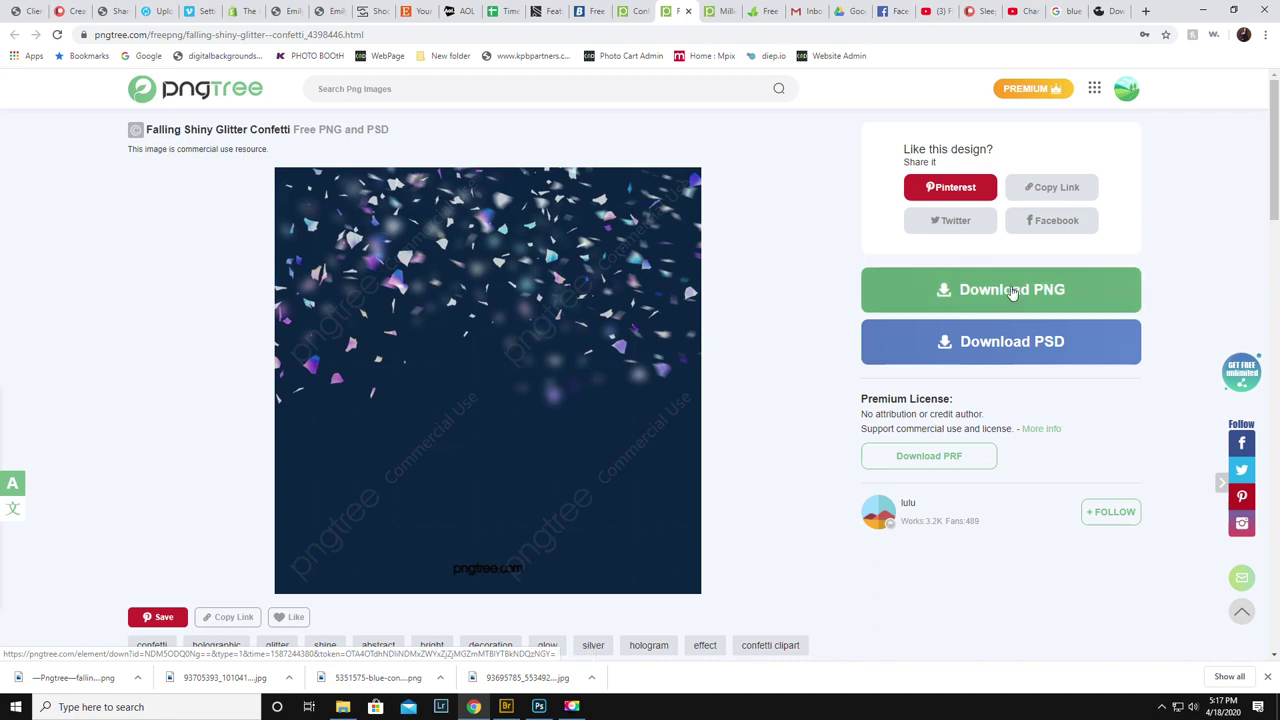
# - Switch back to the family photo in Photoshop
pyautogui.click(539, 706)
pyautogui.press('space')
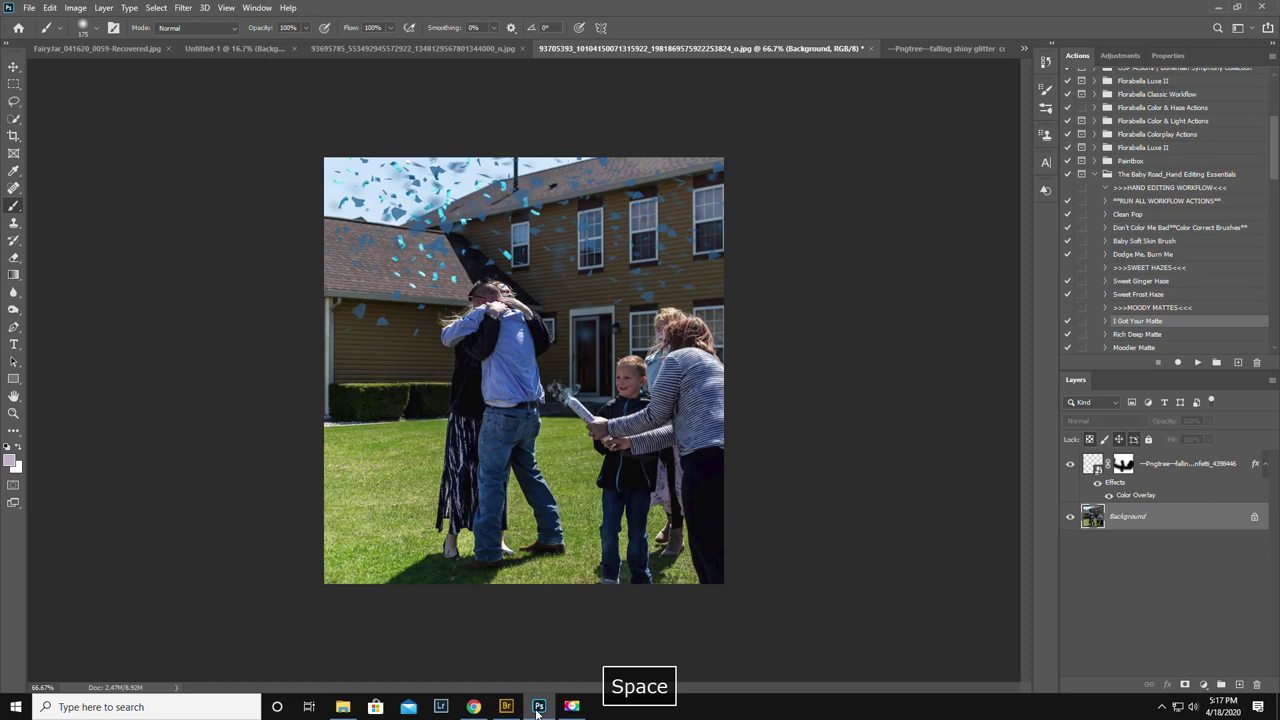
# - Hide the old dark-blue confetti layer and select the Spot Healing Brush tool
pyautogui.click(1070, 464)
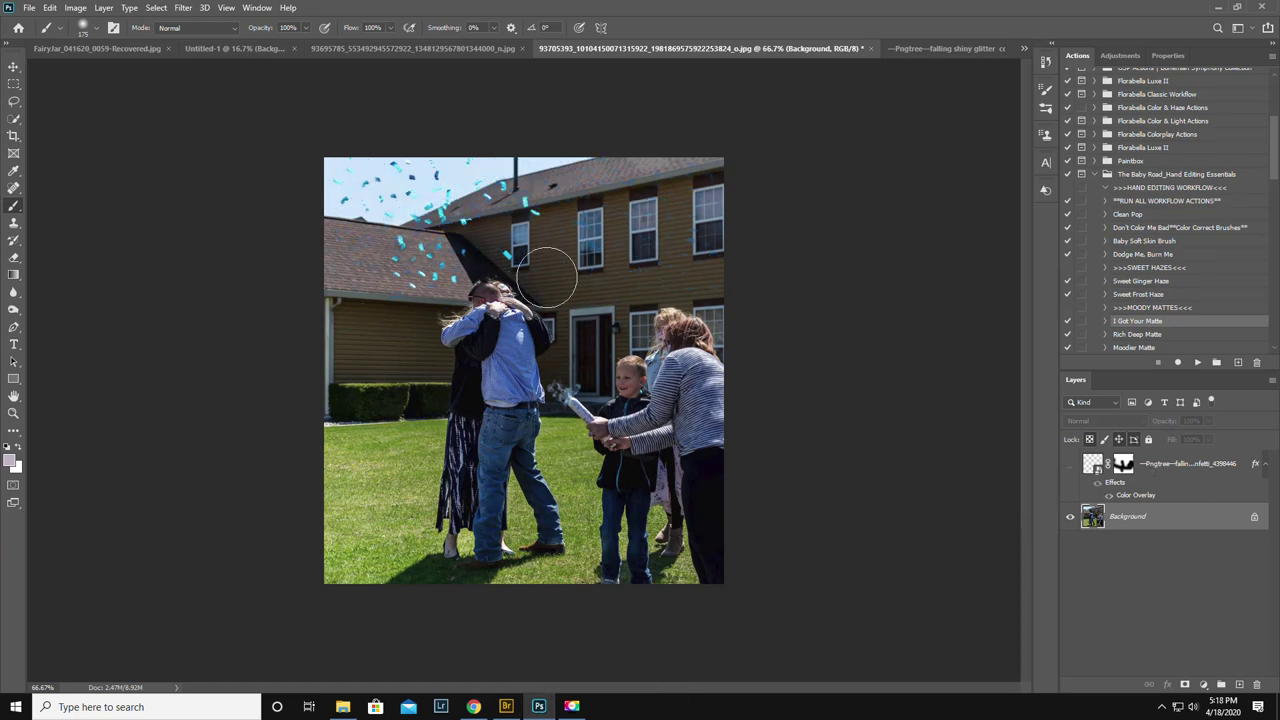
pyautogui.click(14, 187)
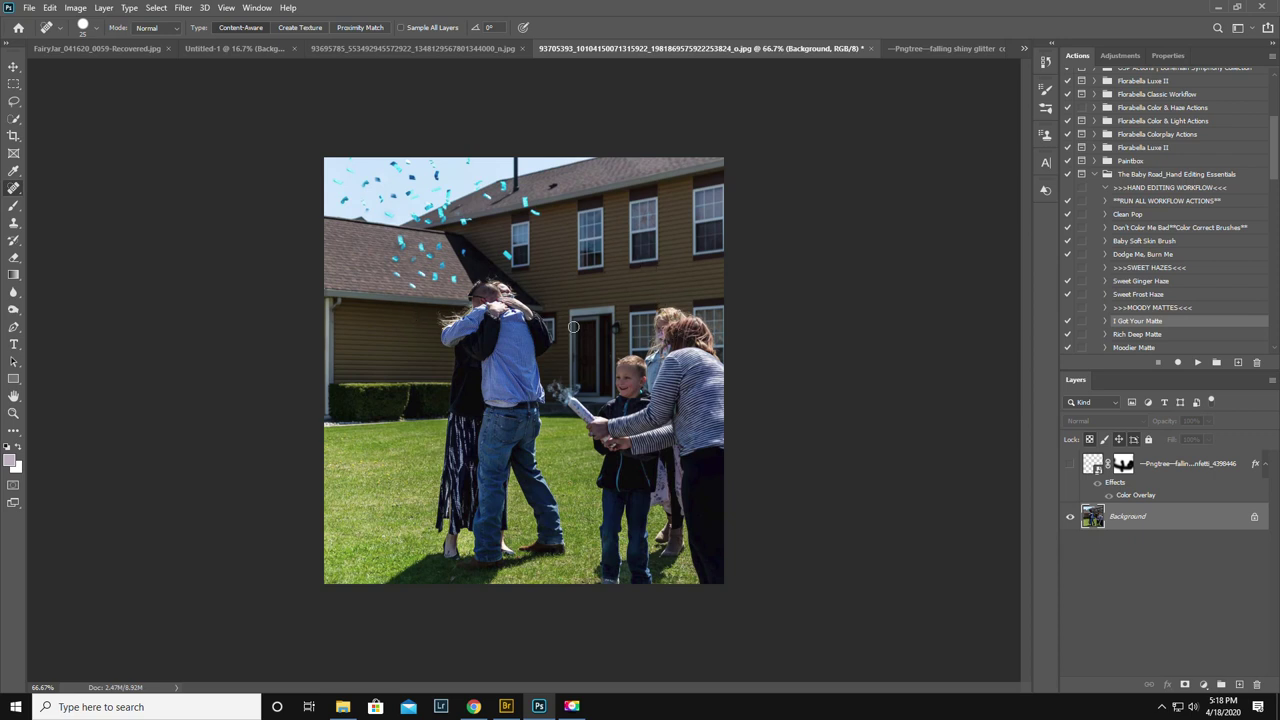
pyautogui.click(28, 8)
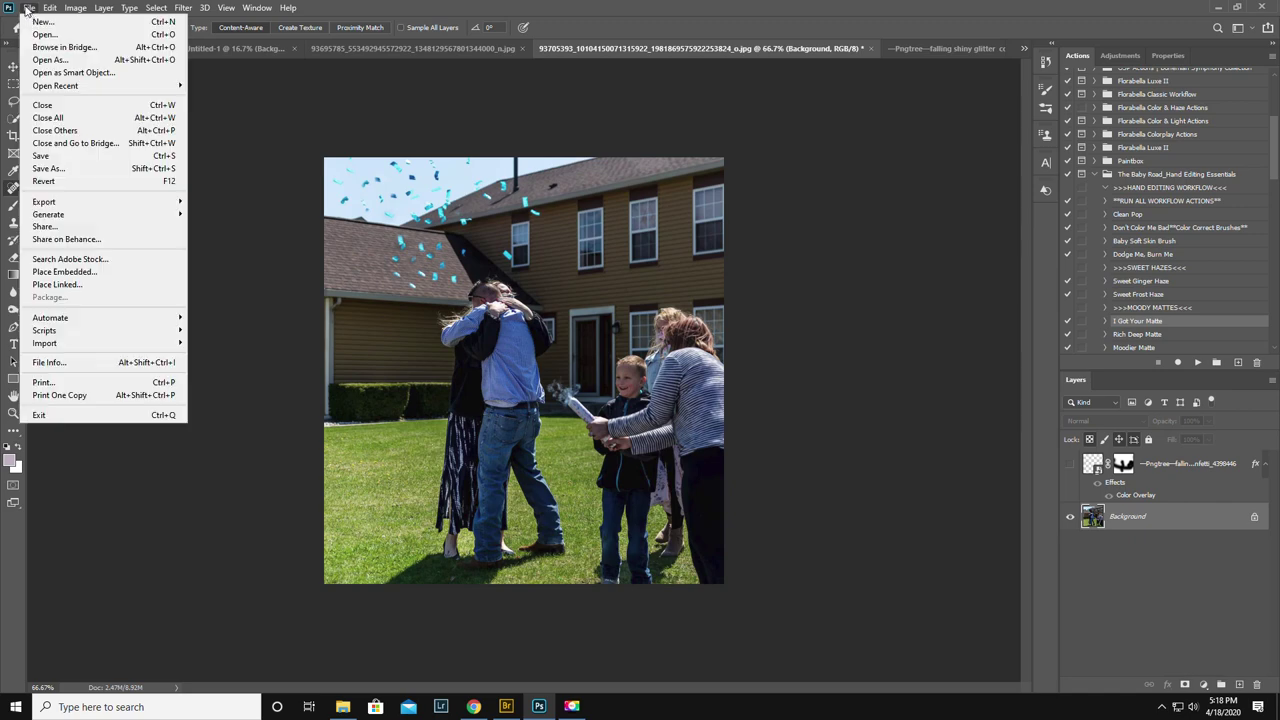
# - Place the falling shiny glitter confetti PNG and stretch it across the sky and upper house
pyautogui.click(101, 286)
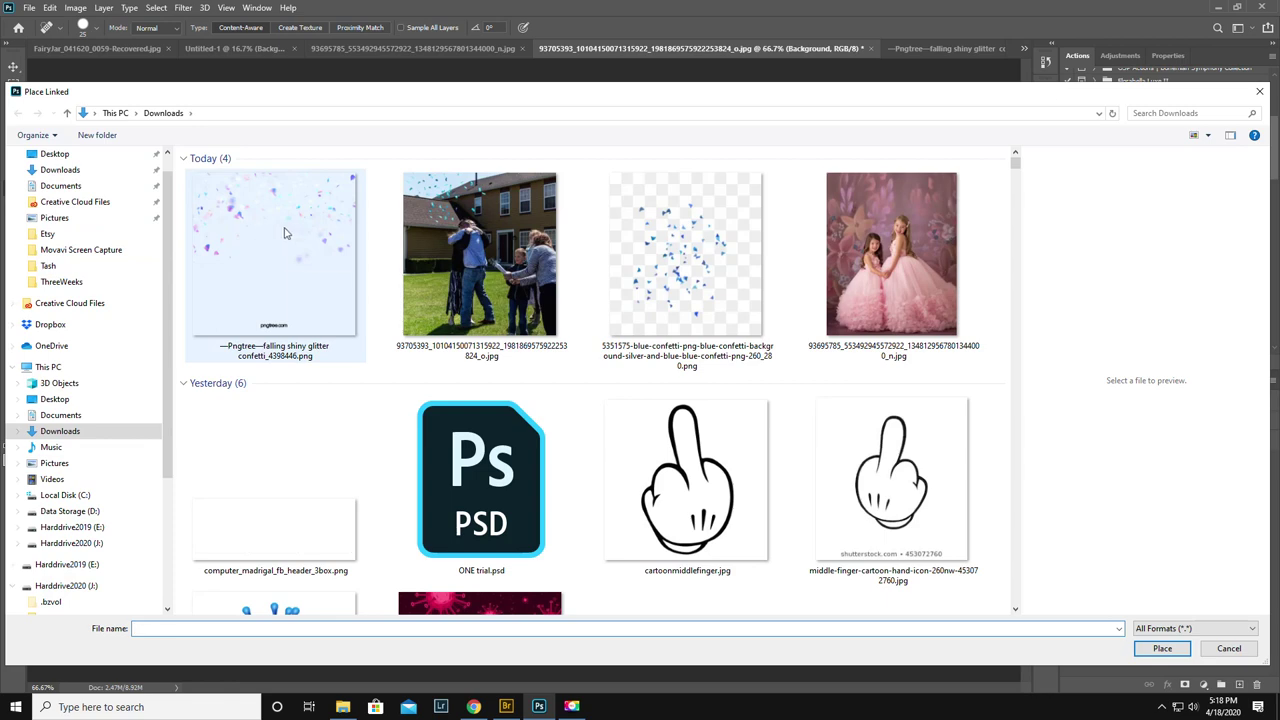
pyautogui.click(286, 234)
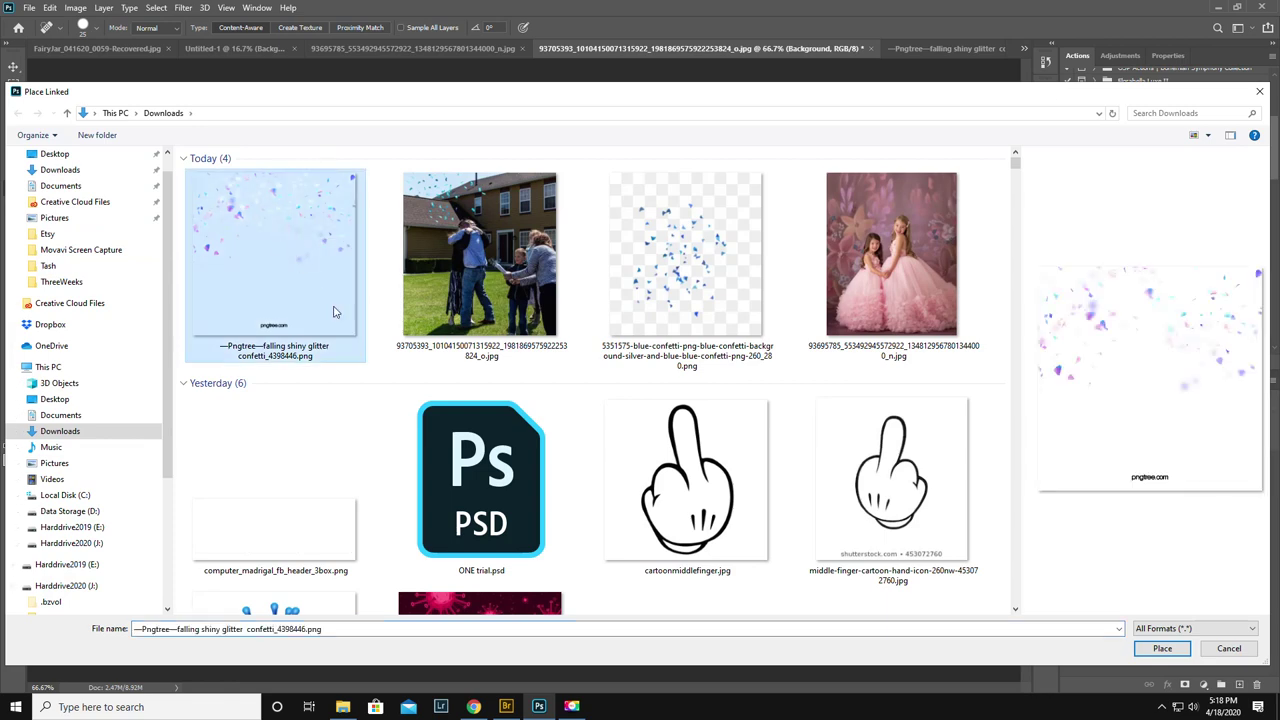
pyautogui.click(1160, 648)
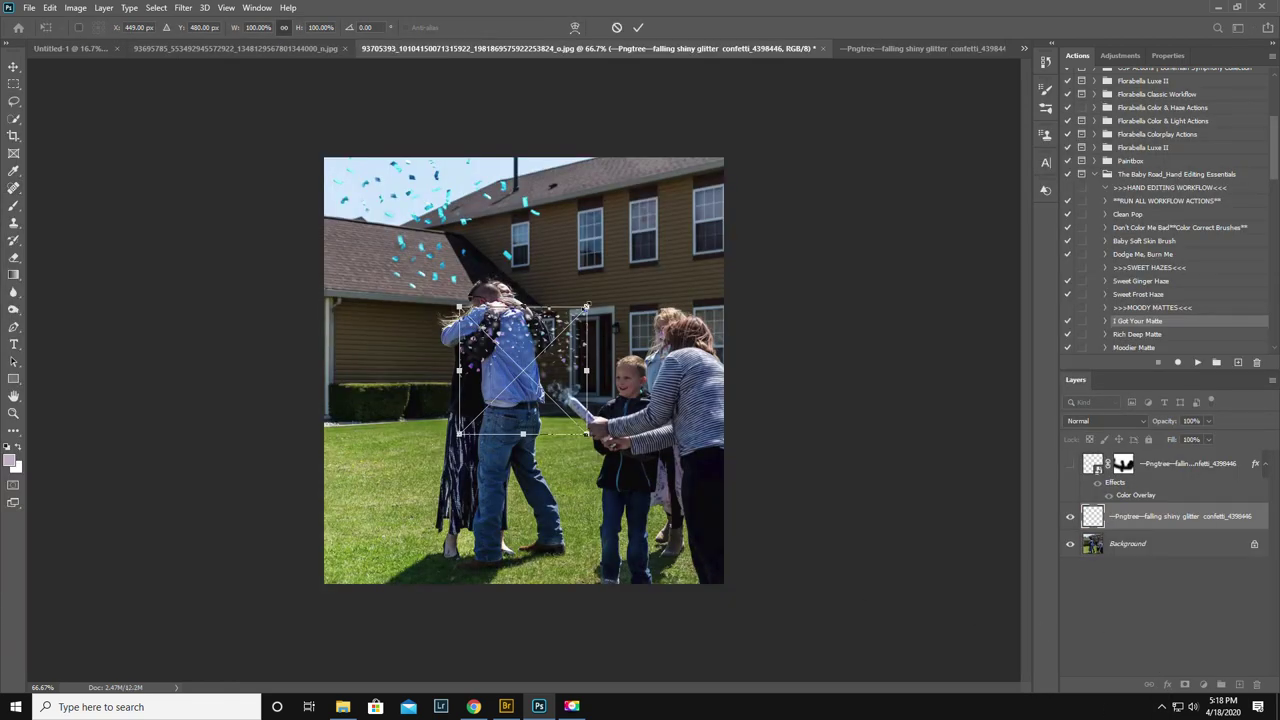
pyautogui.moveTo(586, 306); pyautogui.dragTo(507, 272)
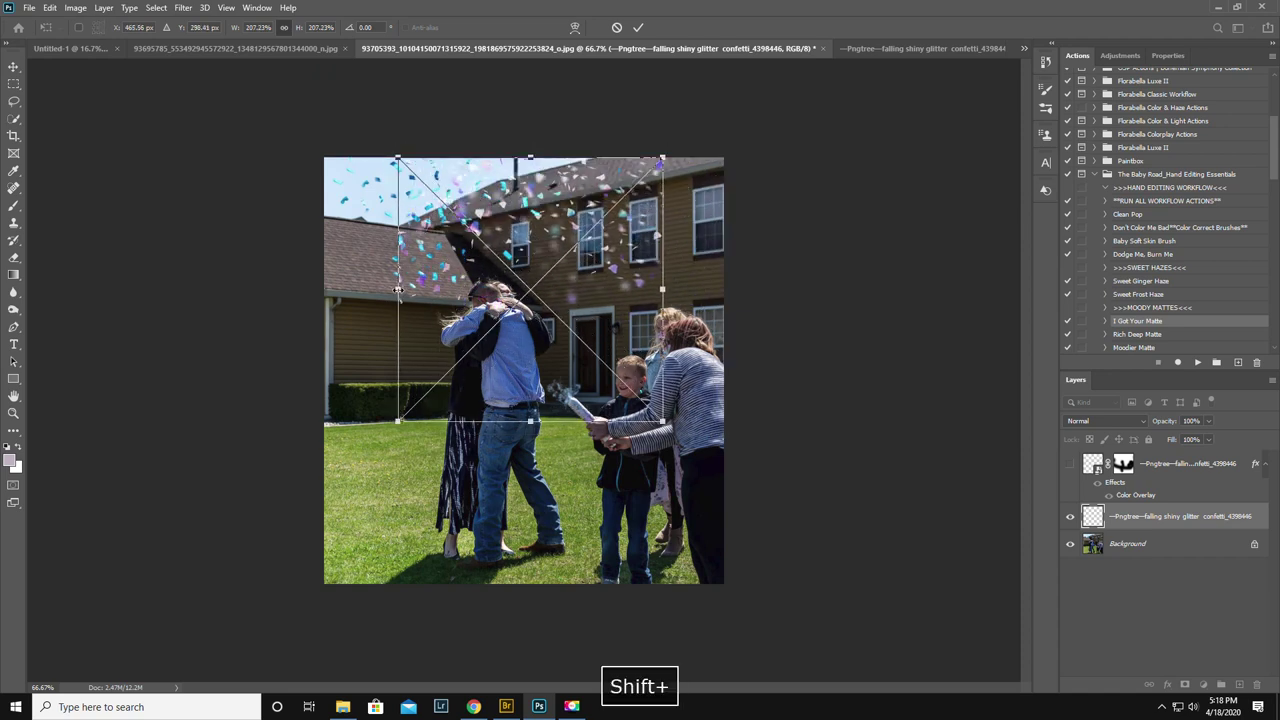
pyautogui.moveTo(389, 293); pyautogui.dragTo(324, 290)
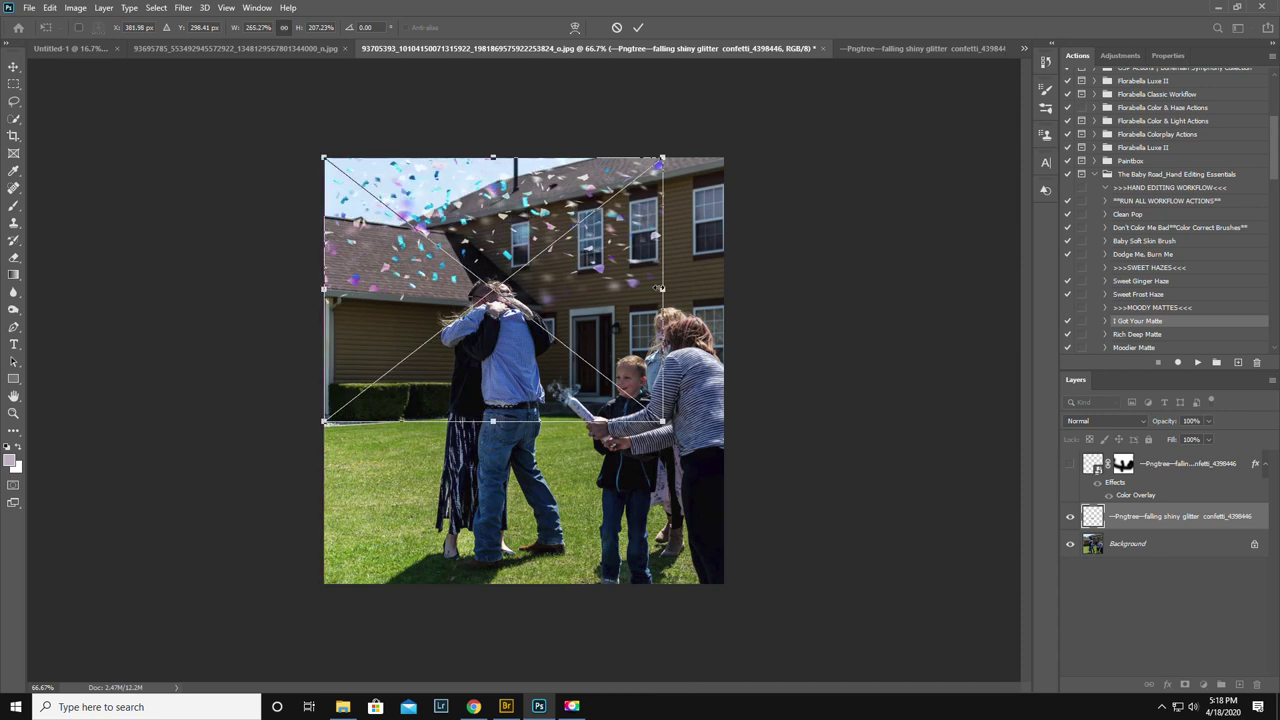
pyautogui.moveTo(662, 289); pyautogui.dragTo(669, 288)
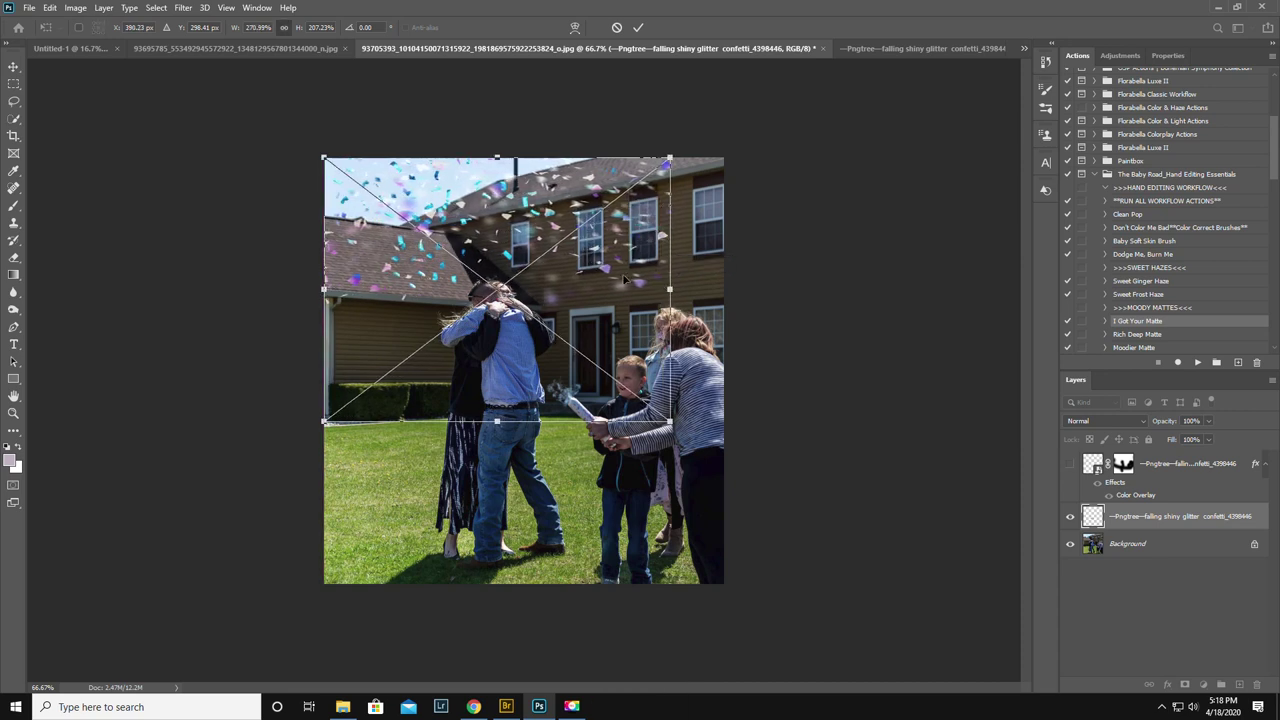
pyautogui.press('Return')
pyautogui.press('j')
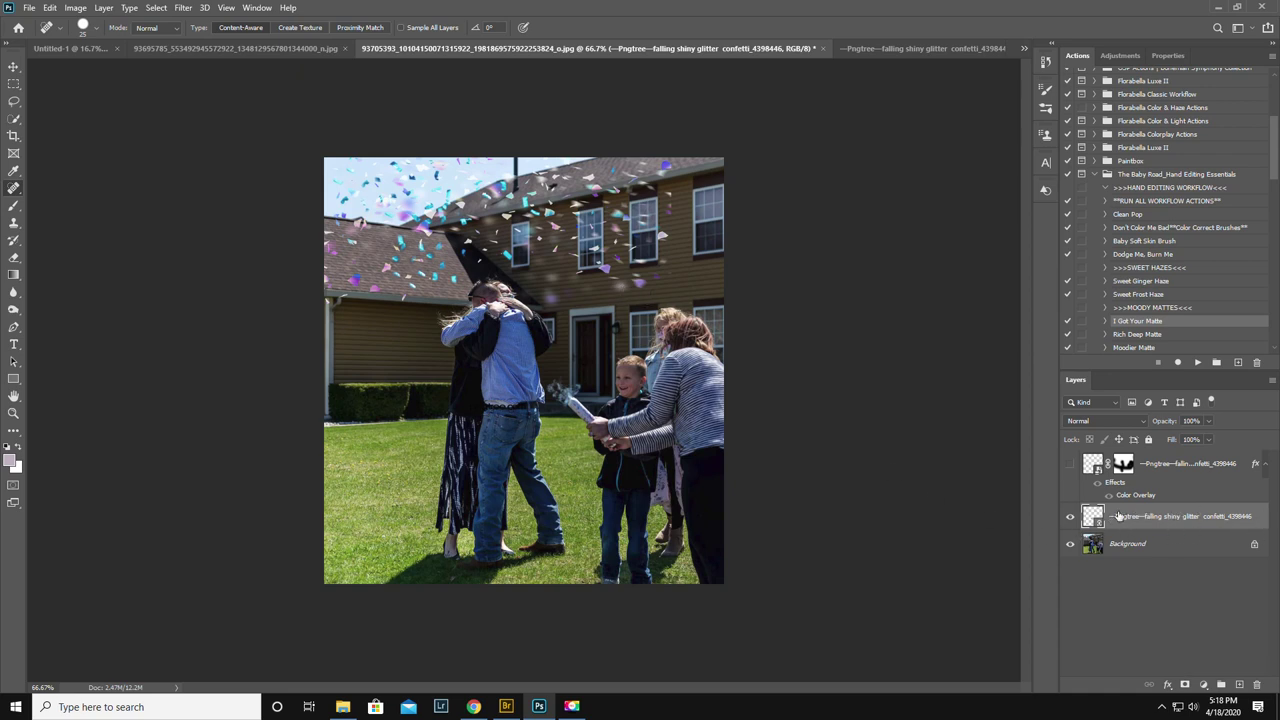
# - Rename the placed confetti layer to 'Glitter'
pyautogui.rightClick(1173, 517)
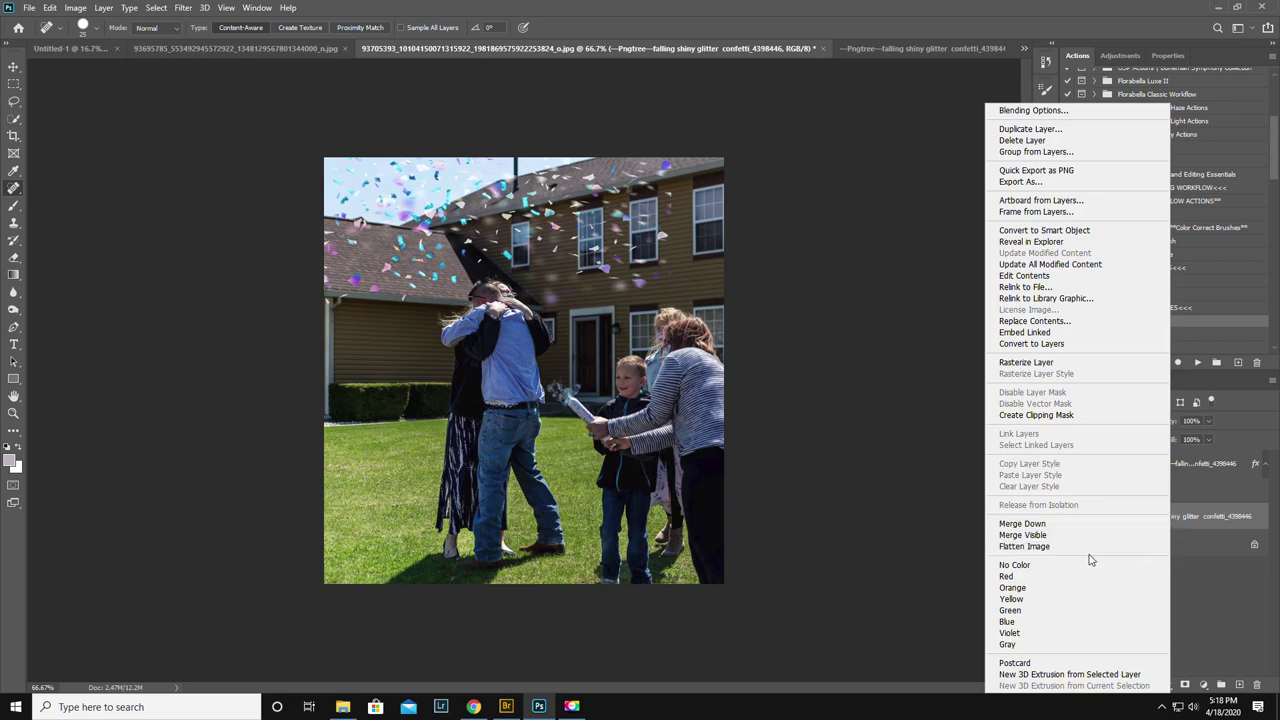
pyautogui.click(1194, 521)
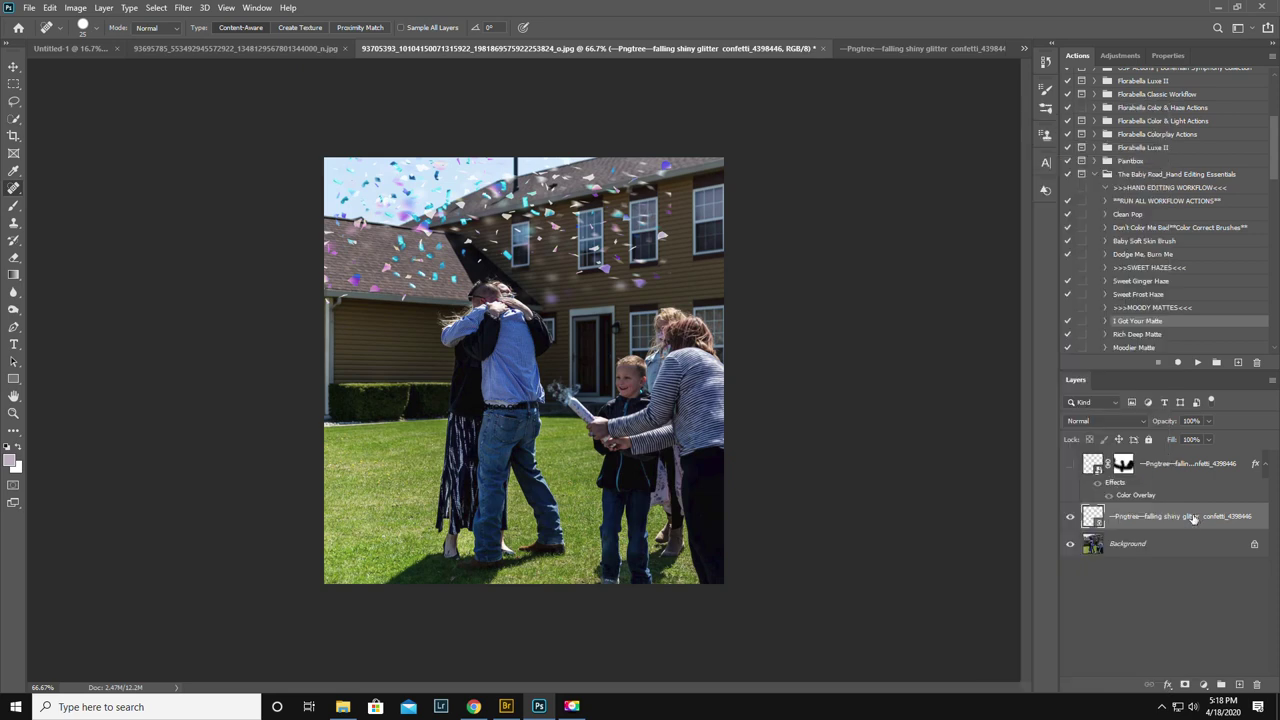
pyautogui.doubleClick(1176, 519)
pyautogui.write('Litter')
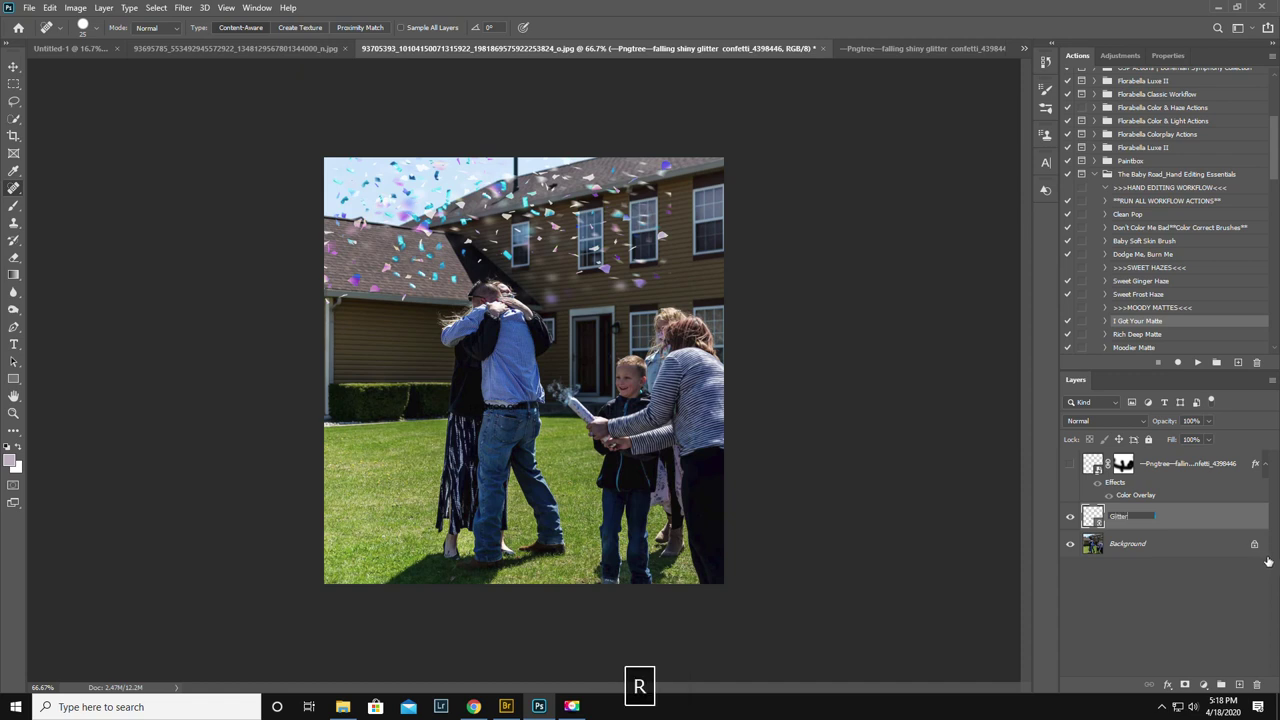
pyautogui.press('Return')
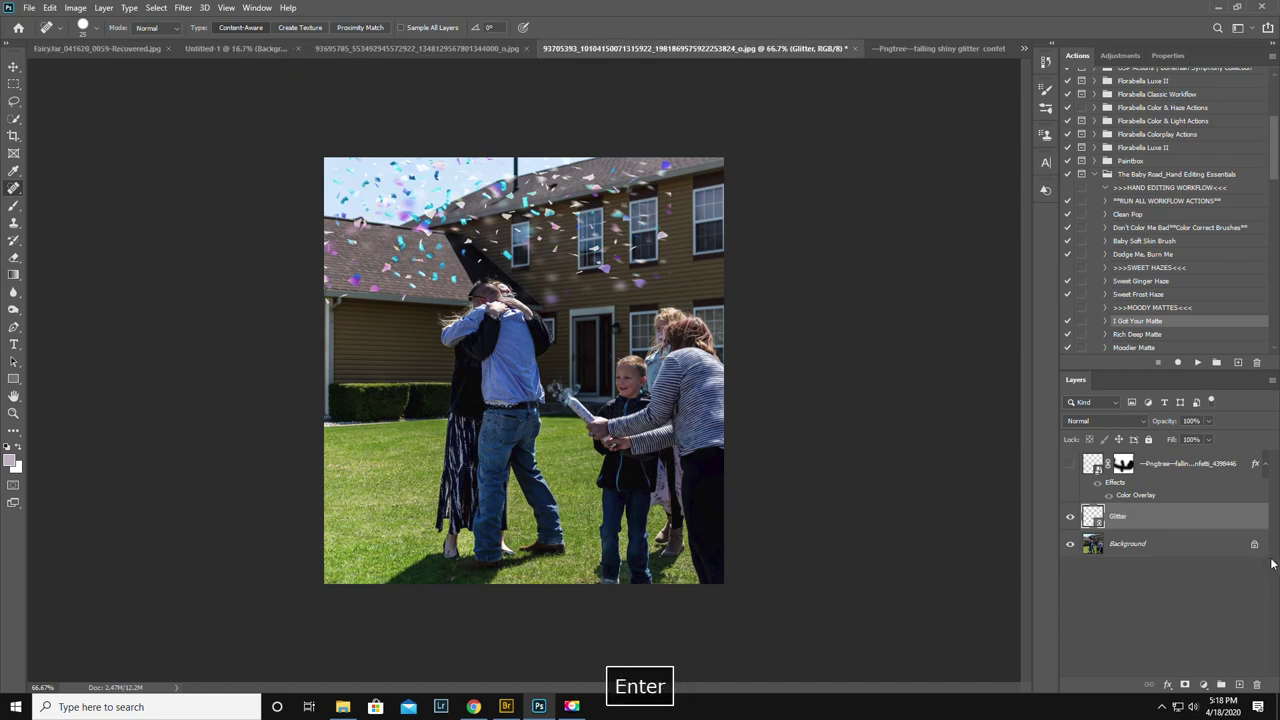
pyautogui.doubleClick(1172, 516)
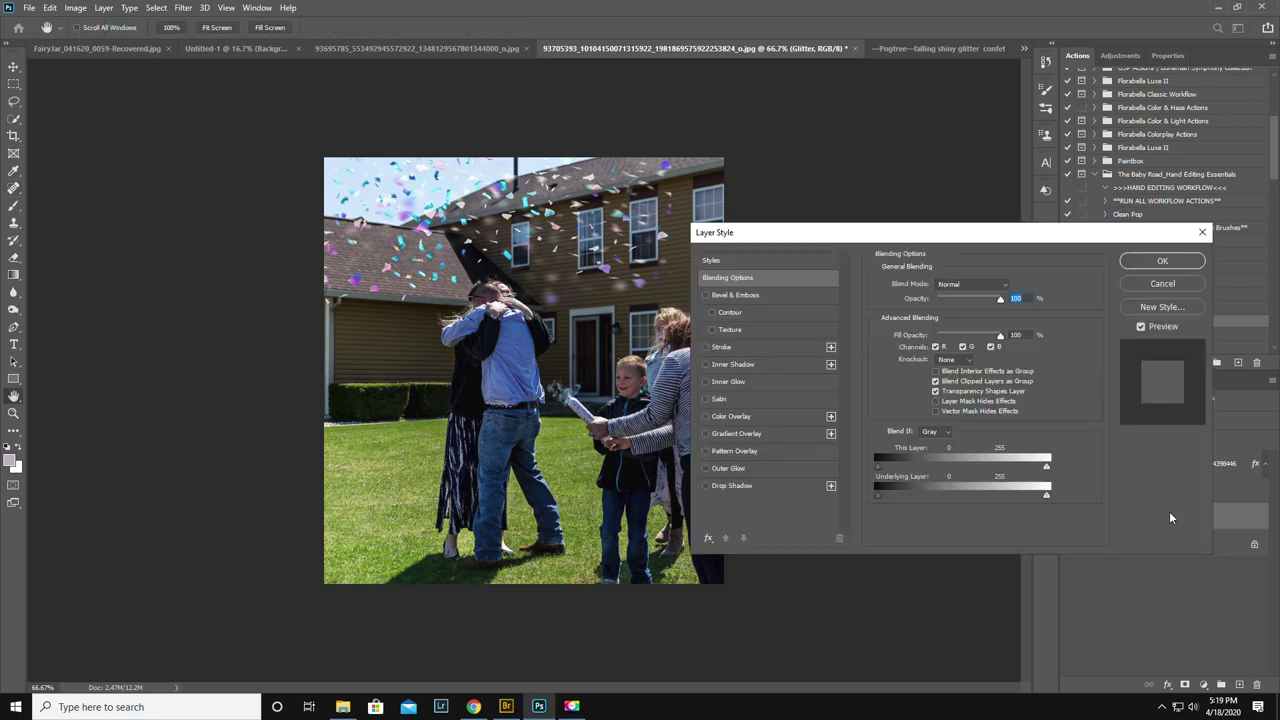
# - Add a Color Overlay to Glitter using a light blue sampled from the man's shirt
pyautogui.click(729, 417)
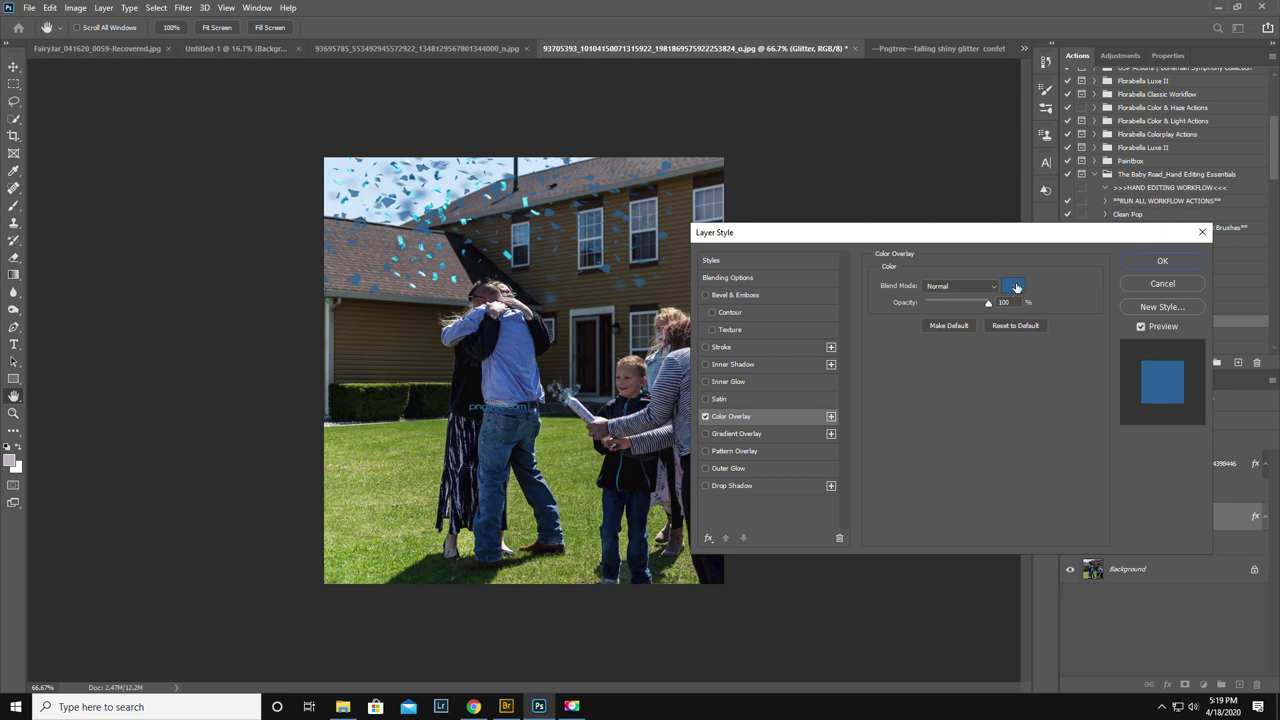
pyautogui.click(1014, 287)
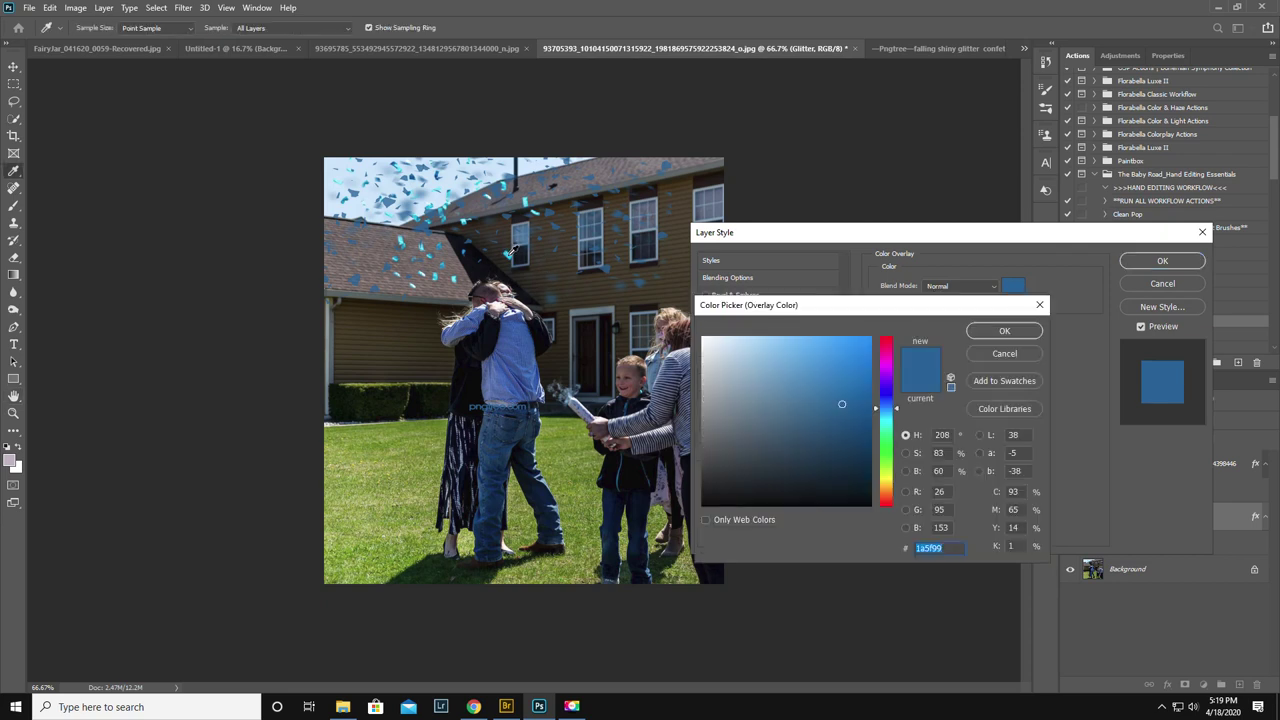
pyautogui.click(507, 256)
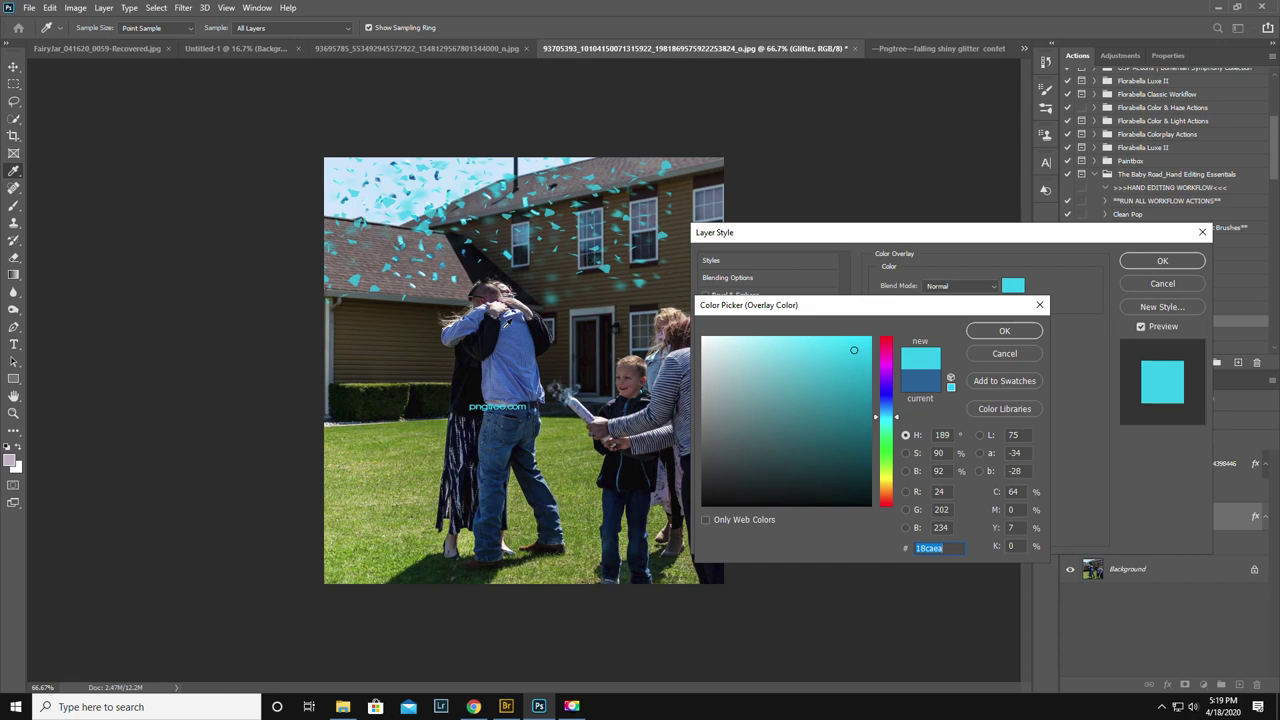
pyautogui.click(517, 330)
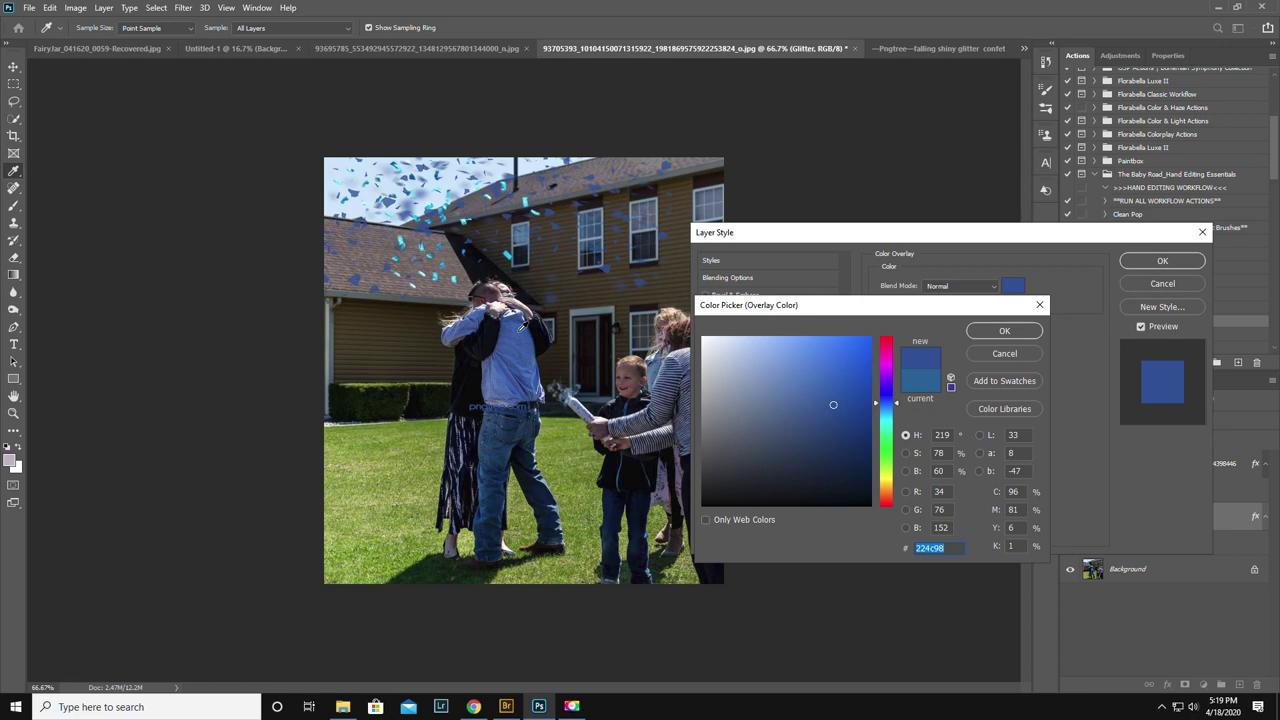
pyautogui.click(519, 327)
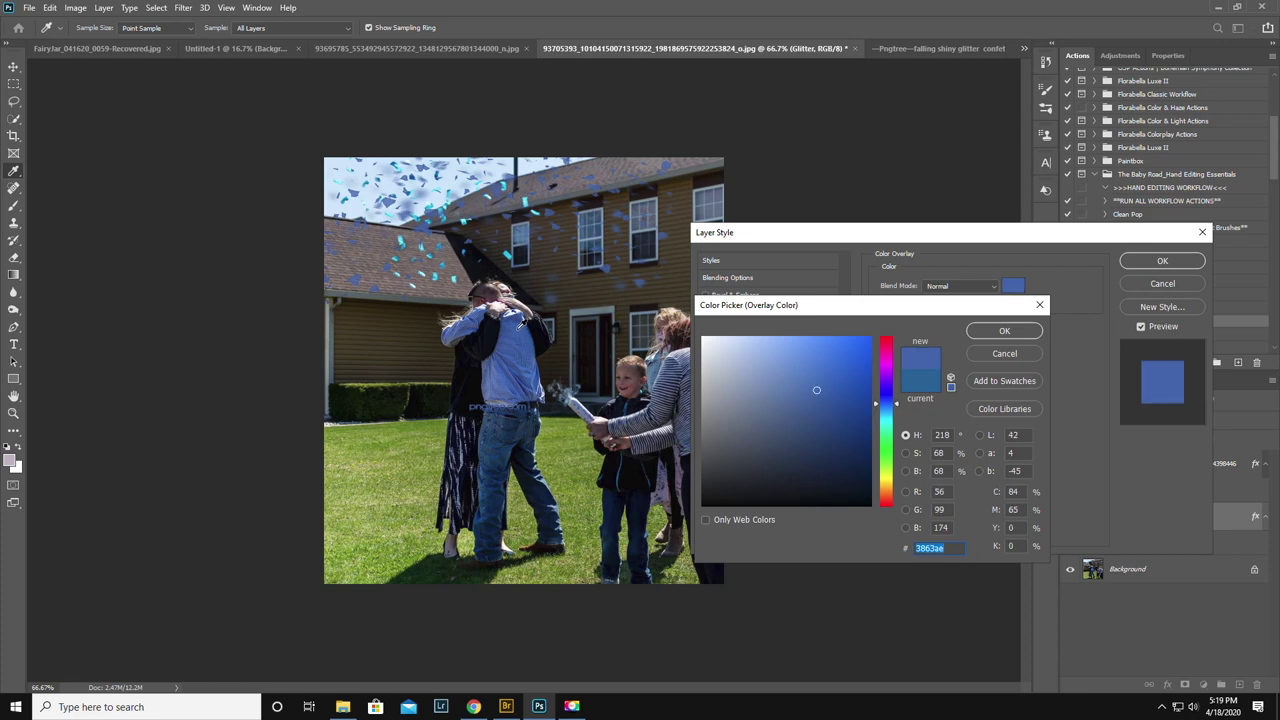
pyautogui.click(520, 318)
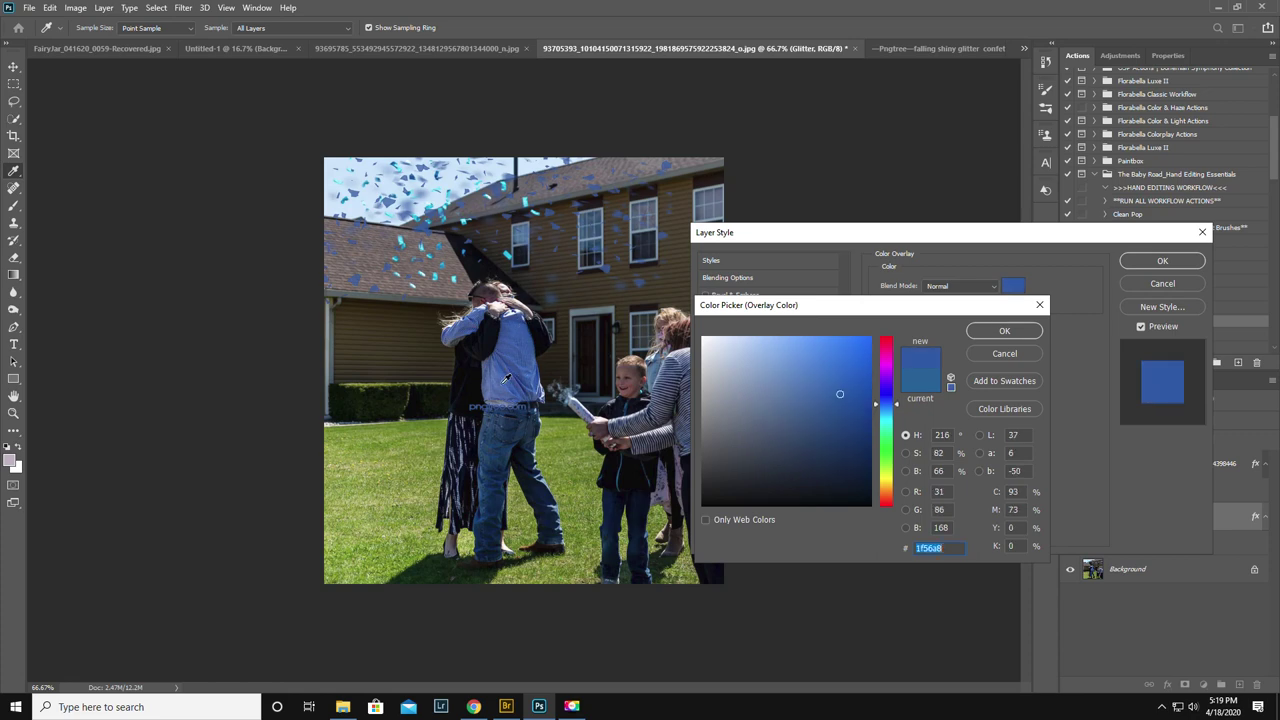
pyautogui.click(505, 379)
pyautogui.click(508, 374)
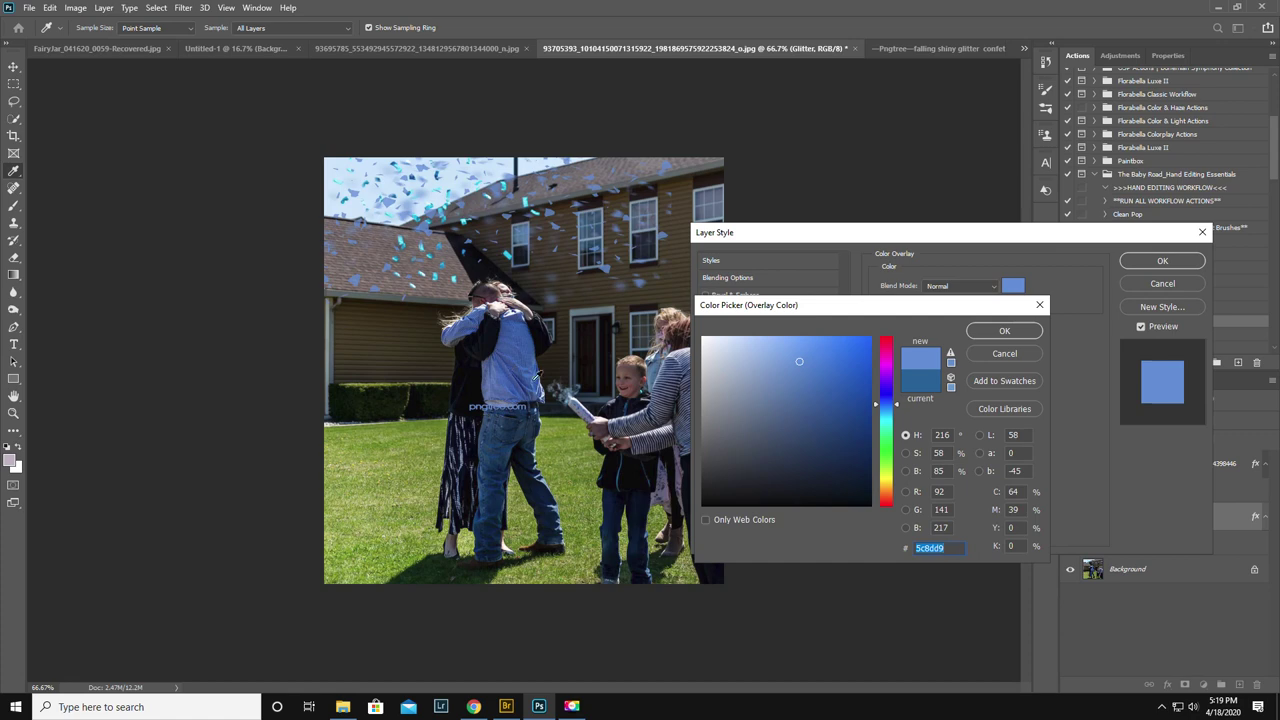
pyautogui.click(1006, 331)
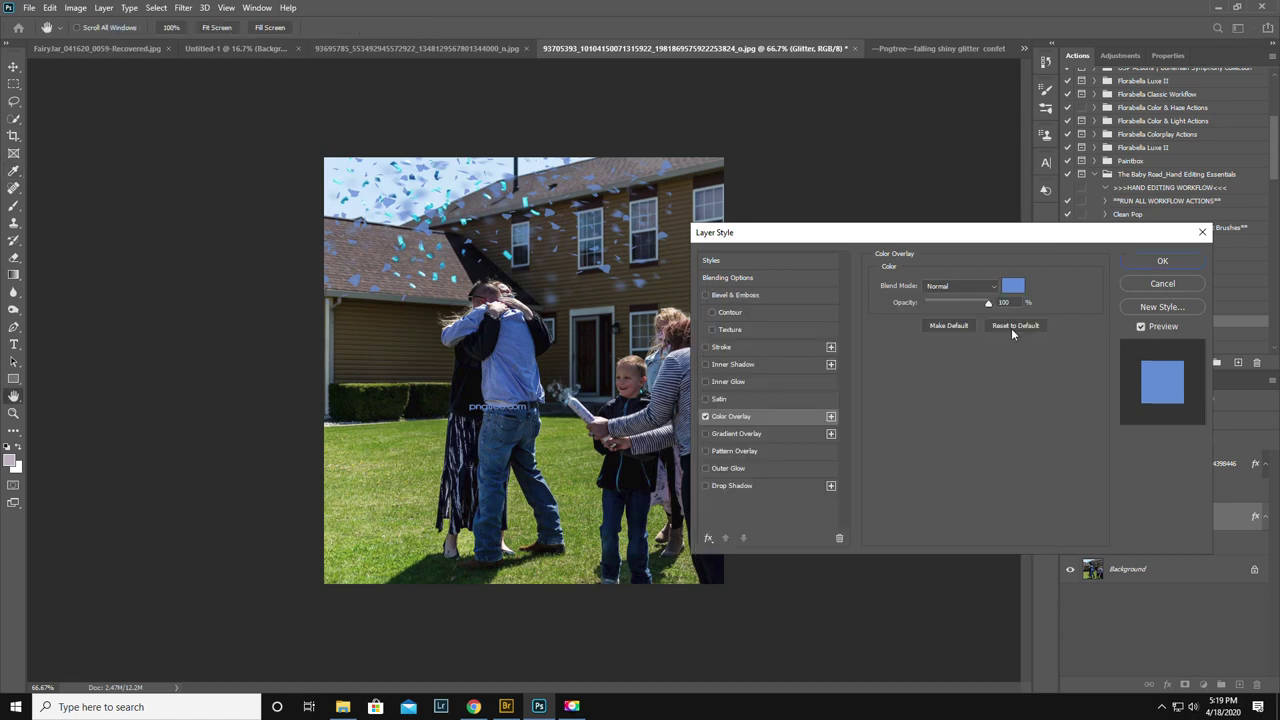
# - Try Bevel & Emboss and Drop Shadow, keep only Bevel & Emboss, and apply the effects
pyautogui.click(706, 295)
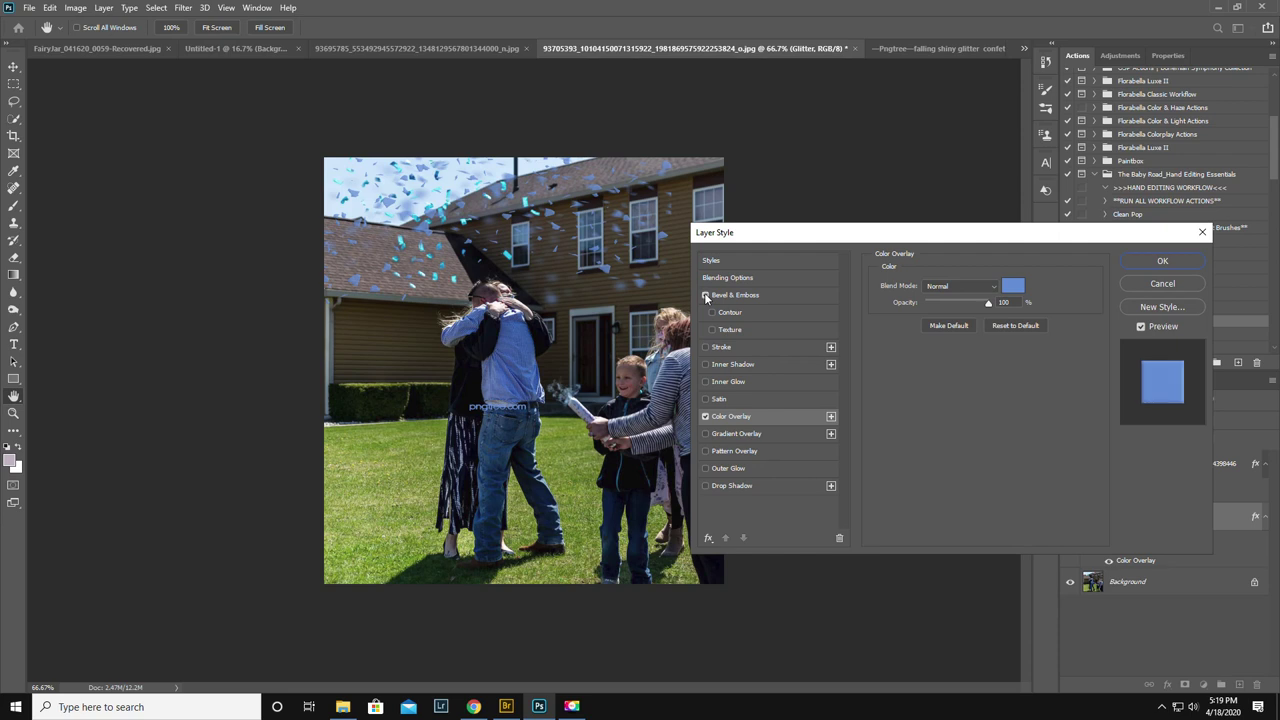
pyautogui.click(706, 295)
pyautogui.click(705, 486)
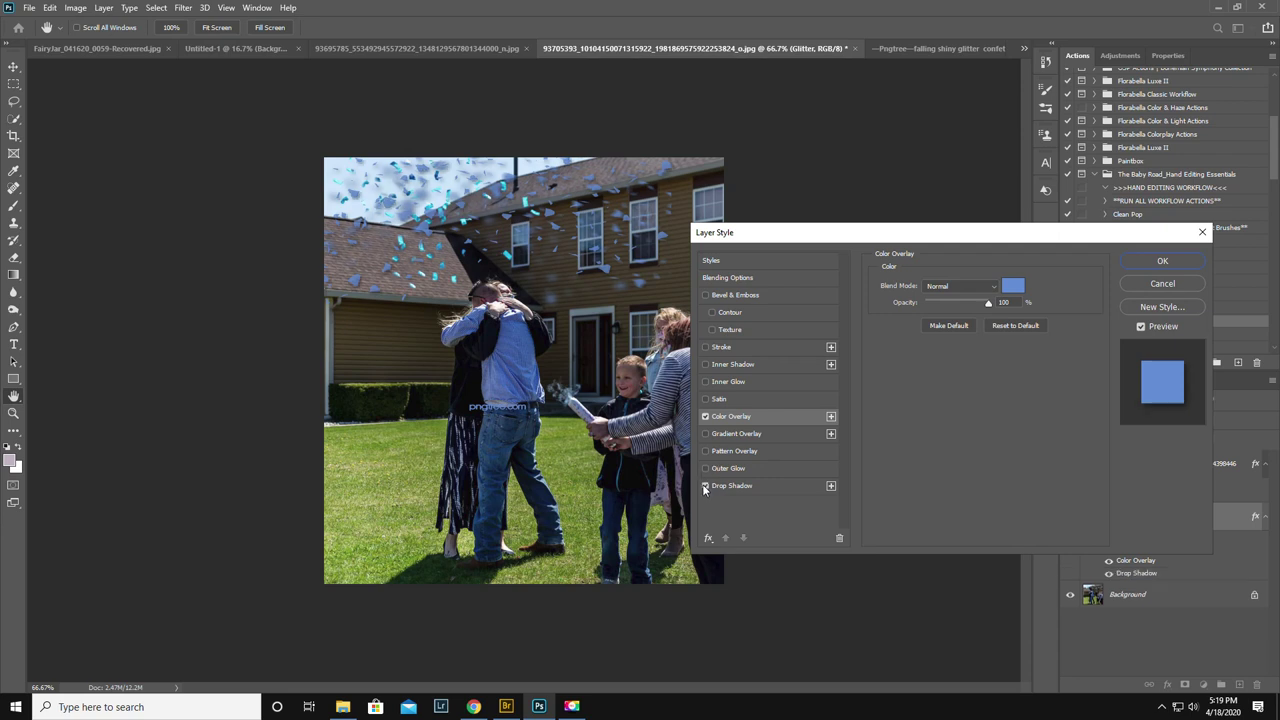
pyautogui.click(705, 486)
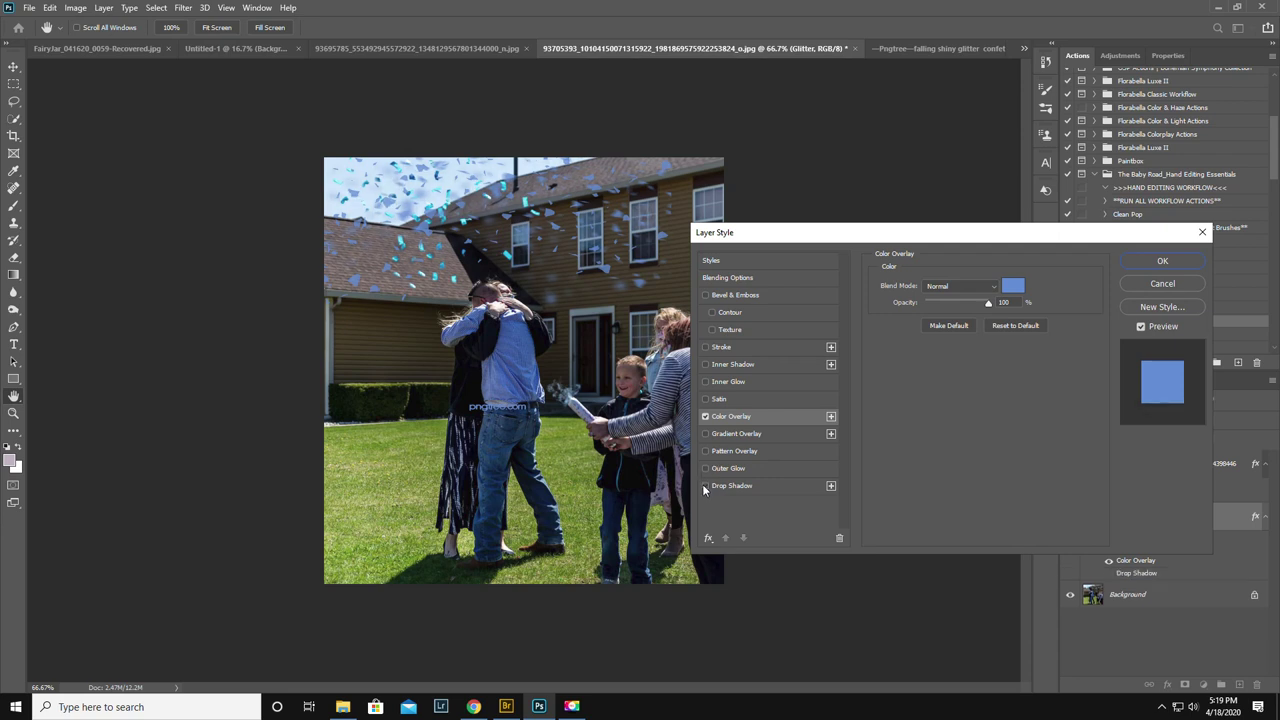
pyautogui.click(705, 295)
pyautogui.click(705, 295)
pyautogui.click(705, 295)
pyautogui.click(1165, 261)
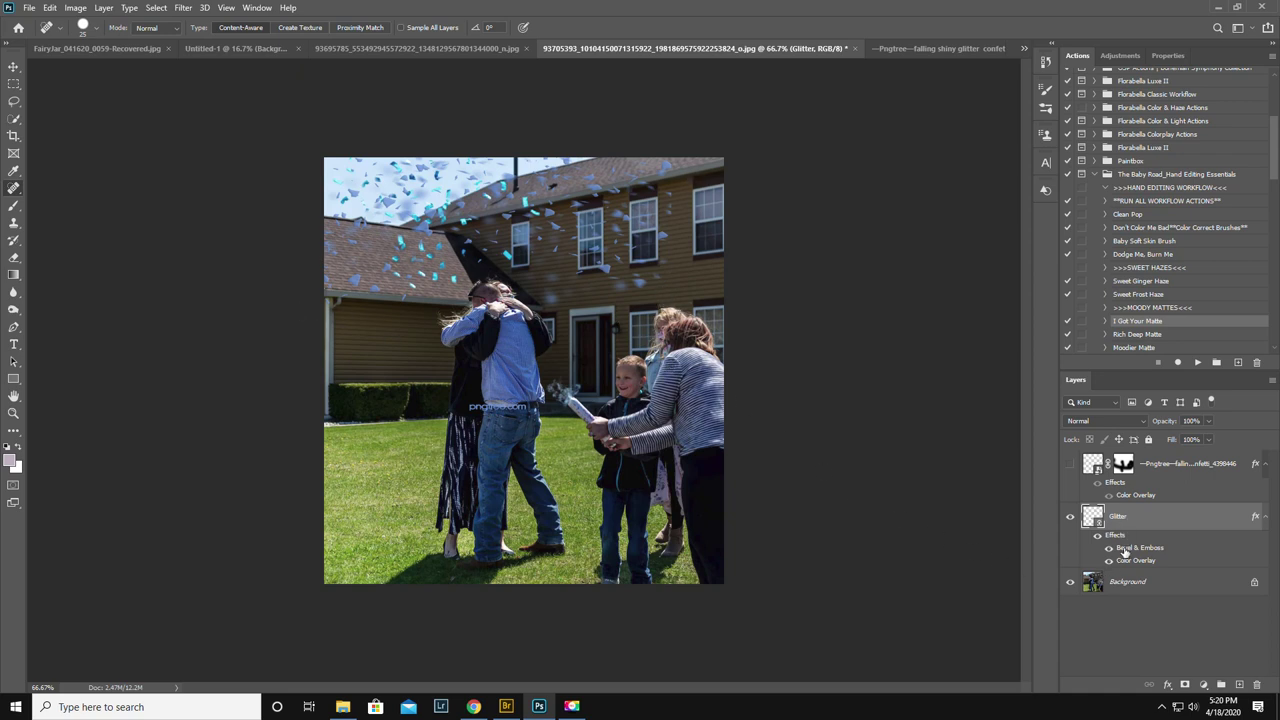
# - Mask out the pngtree watermark on the man's shirt with a 70 px brush
pyautogui.click(1185, 685)
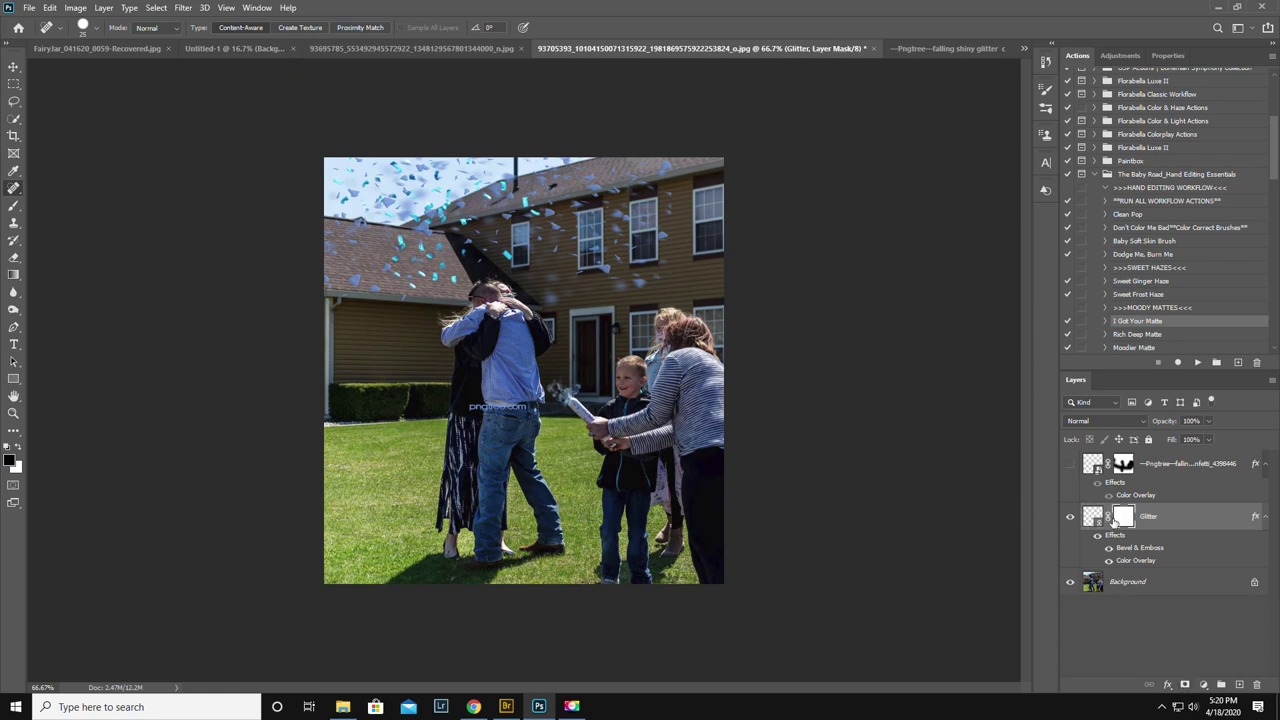
pyautogui.click(14, 205)
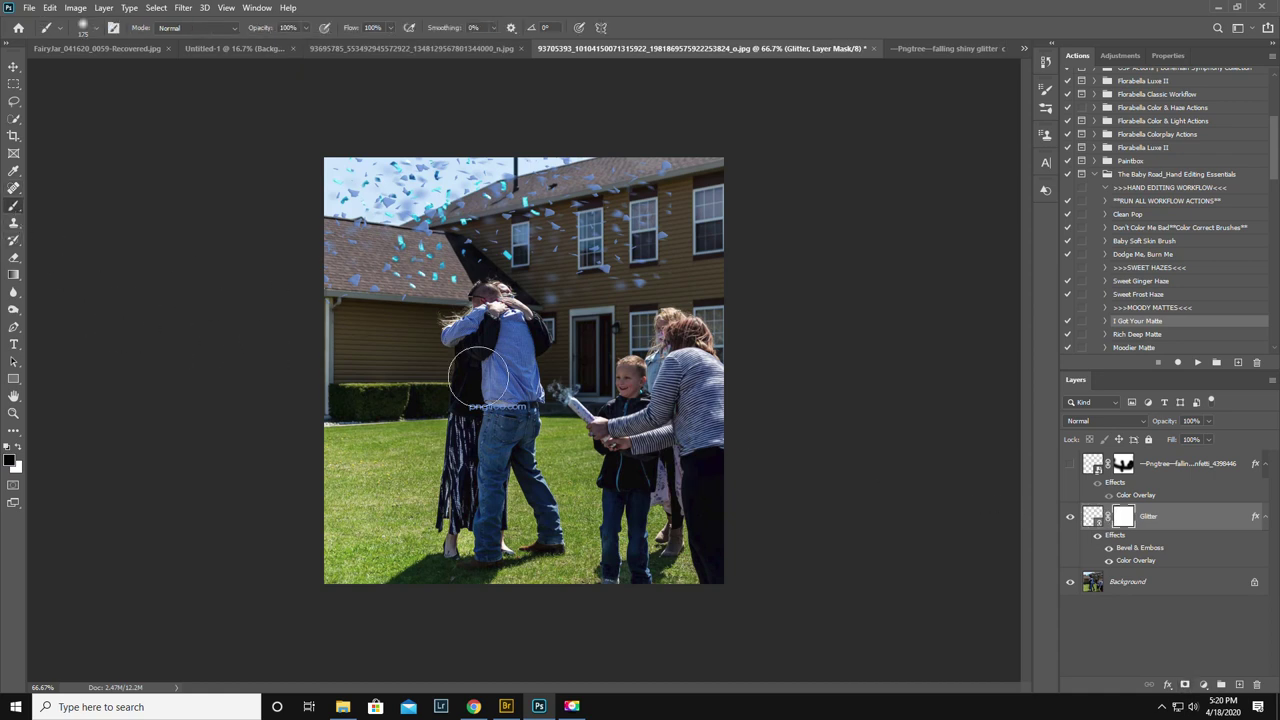
pyautogui.press('[')
pyautogui.press('[')
pyautogui.press('[')
pyautogui.press('[')
pyautogui.press('[')
pyautogui.press('[')
pyautogui.press('[')
pyautogui.press('[')
pyautogui.moveTo(475, 403)
pyautogui.mouseDown()
pyautogui.moveTo(517, 407)
pyautogui.moveTo(470, 409)
pyautogui.mouseUp()
# - Move the Glitter confetti lower and stretch it further down the photo
pyautogui.click(14, 68)
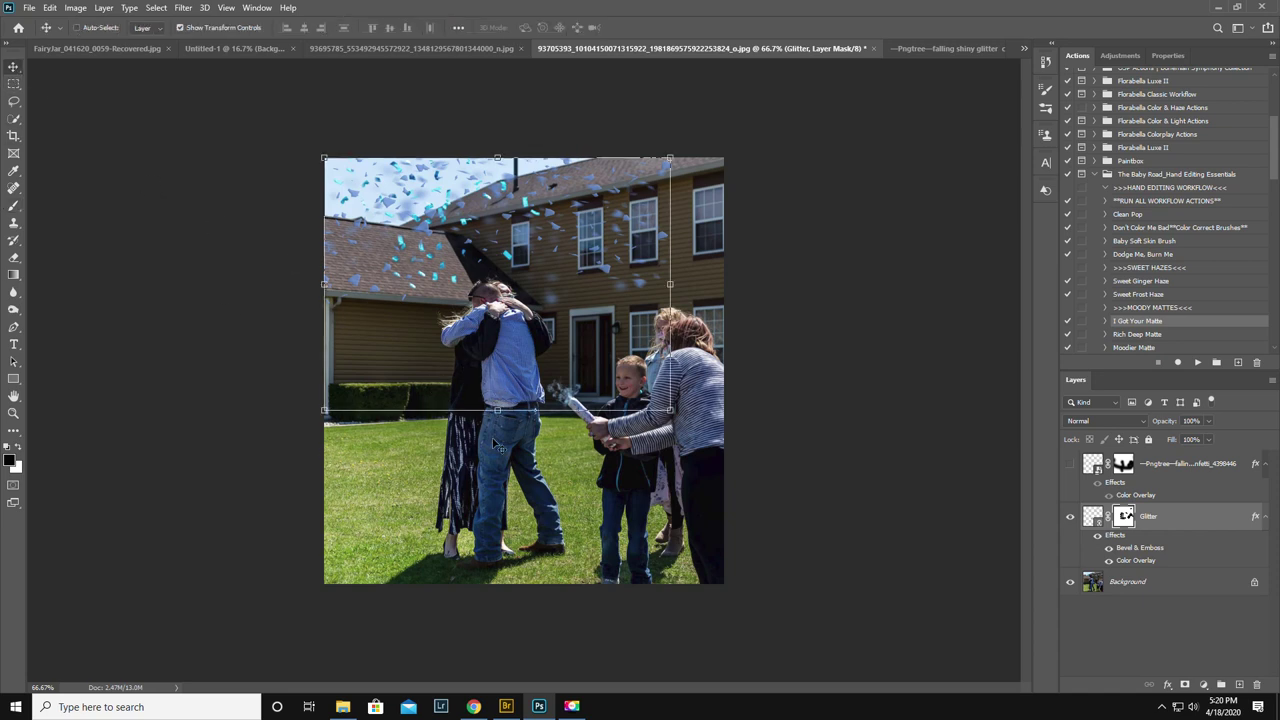
pyautogui.moveTo(497, 414)
pyautogui.mouseDown()
pyautogui.moveTo(500, 432)
pyautogui.moveTo(503, 397)
pyautogui.mouseUp()
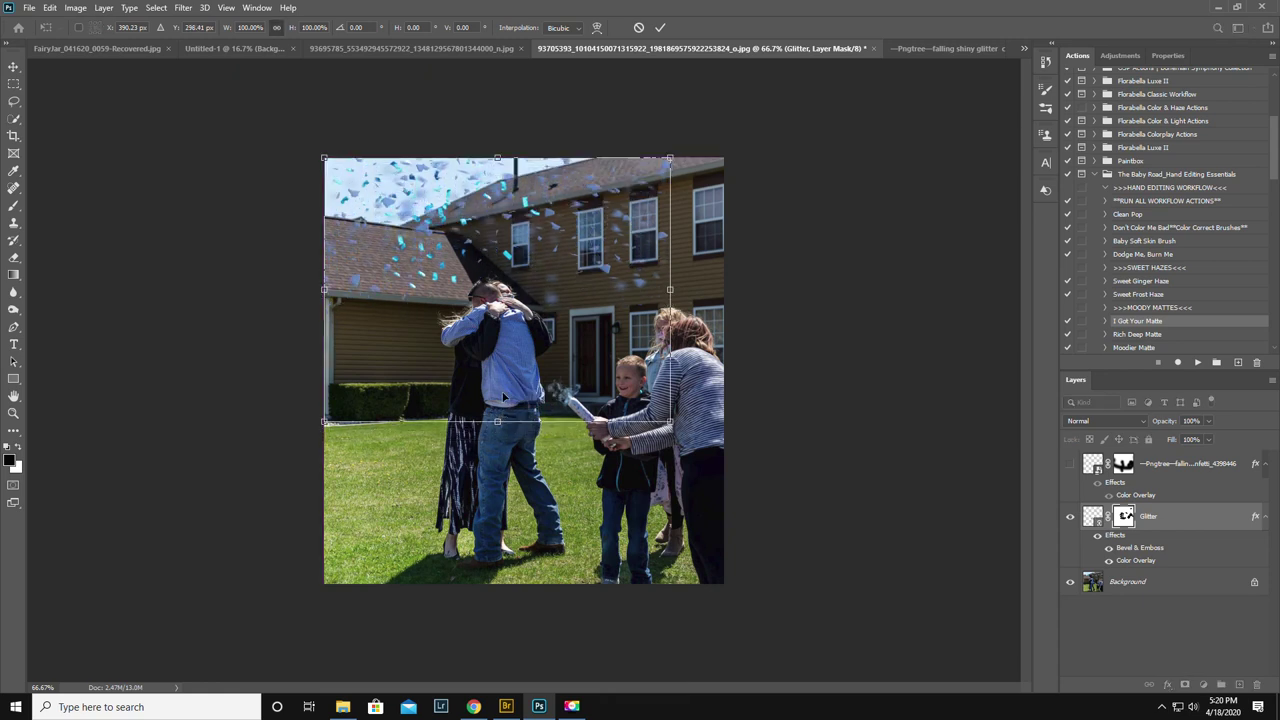
pyautogui.click(1092, 516)
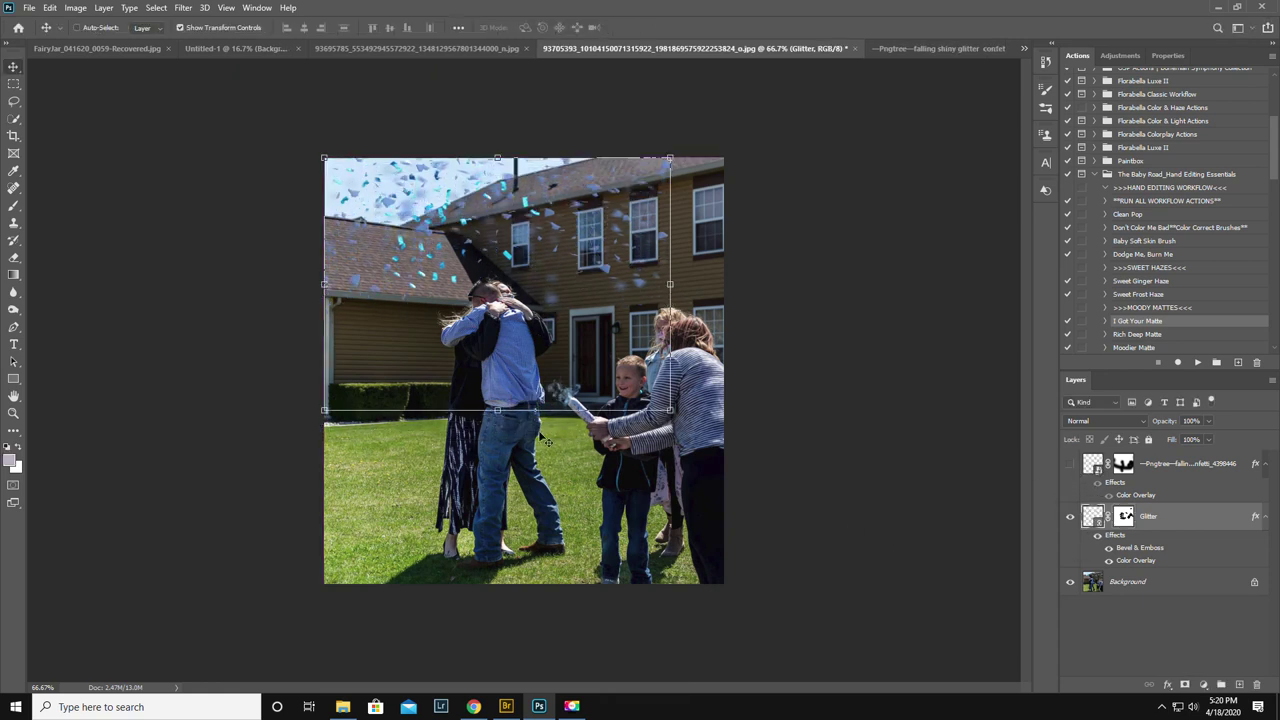
pyautogui.moveTo(497, 412); pyautogui.dragTo(497, 445)
pyautogui.press('Return')
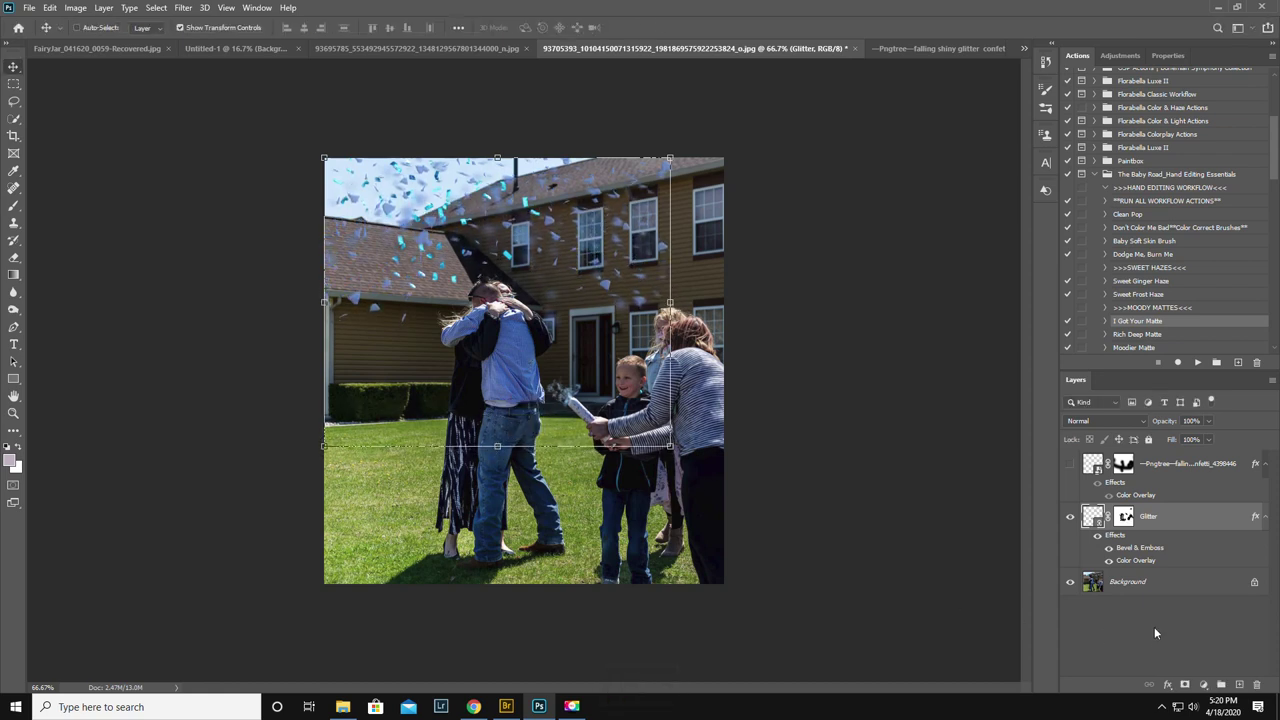
pyautogui.click(1140, 584)
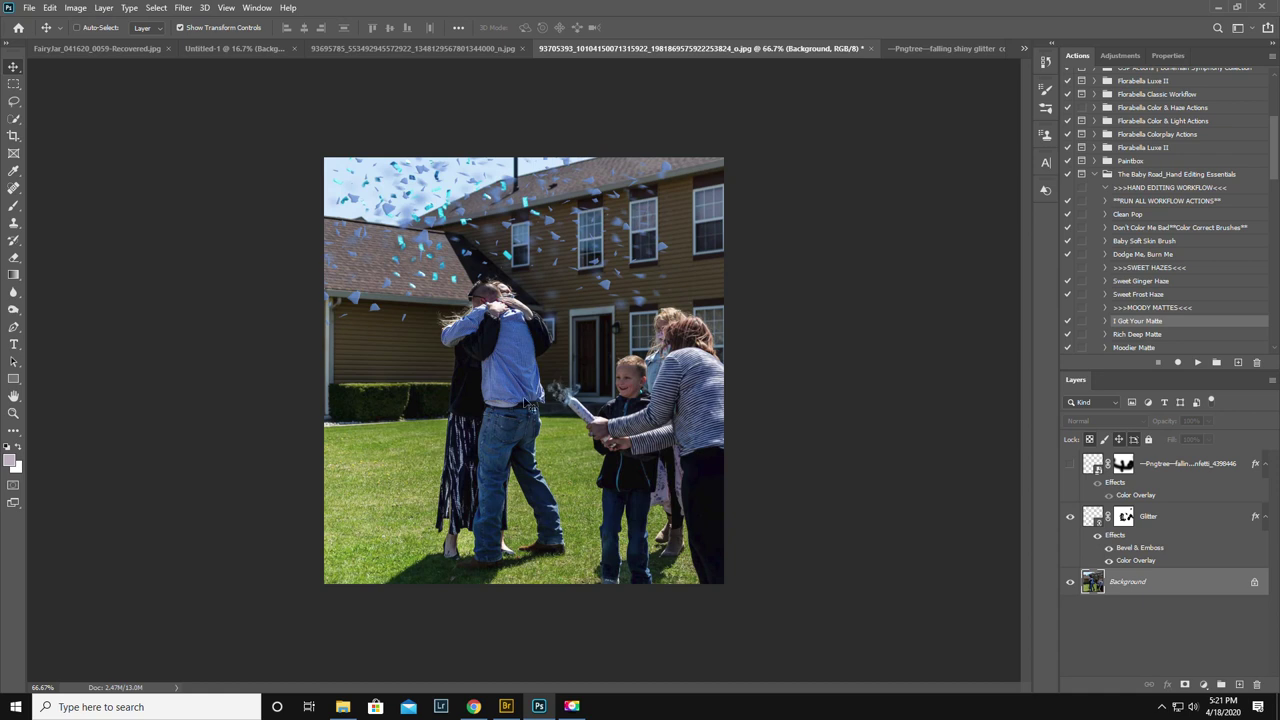
# - Select the Brush tool and browse the brush preset list down to the smoke brushes
pyautogui.click(14, 205)
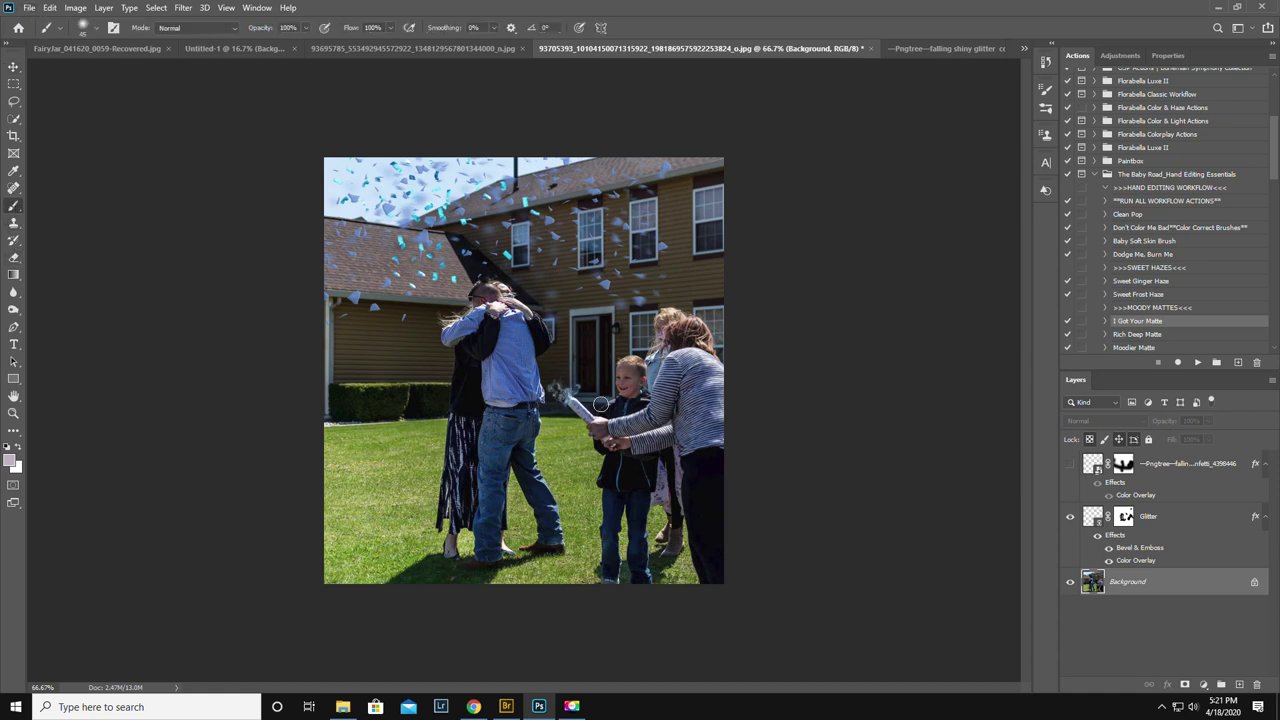
pyautogui.rightClick(562, 362)
pyautogui.scroll(-10, 817, 542)
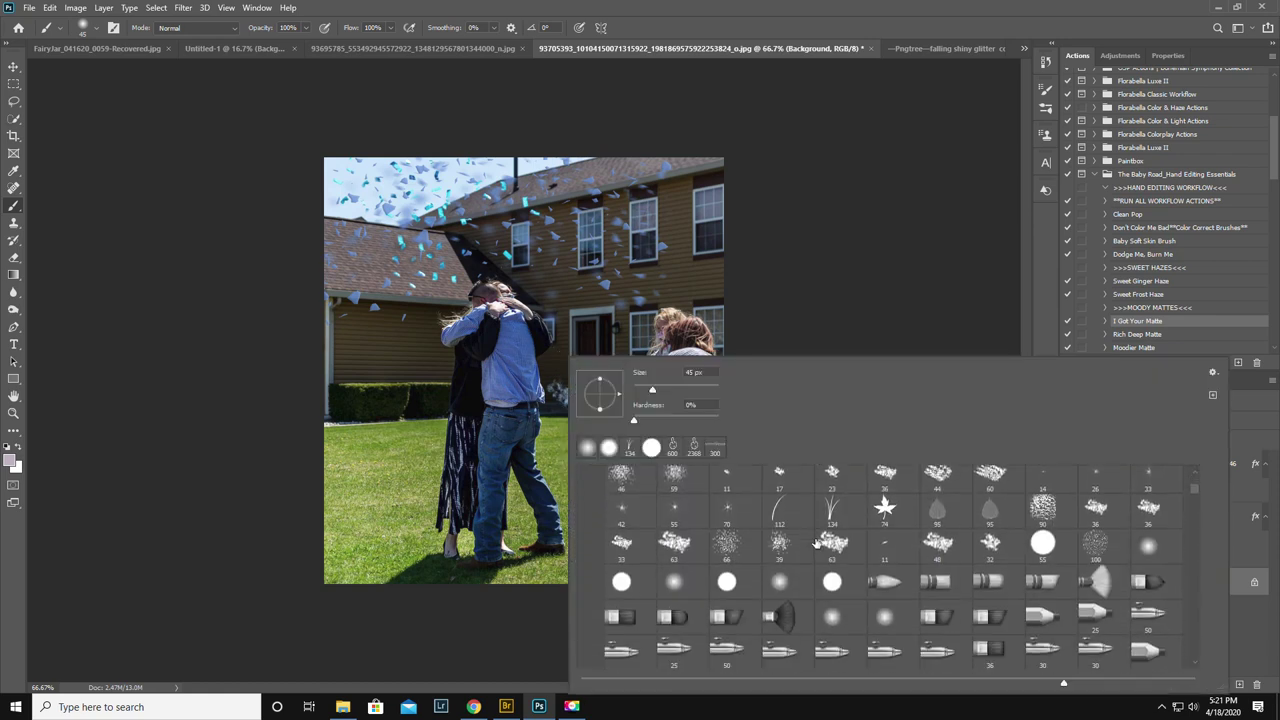
pyautogui.scroll(-5, 809, 542)
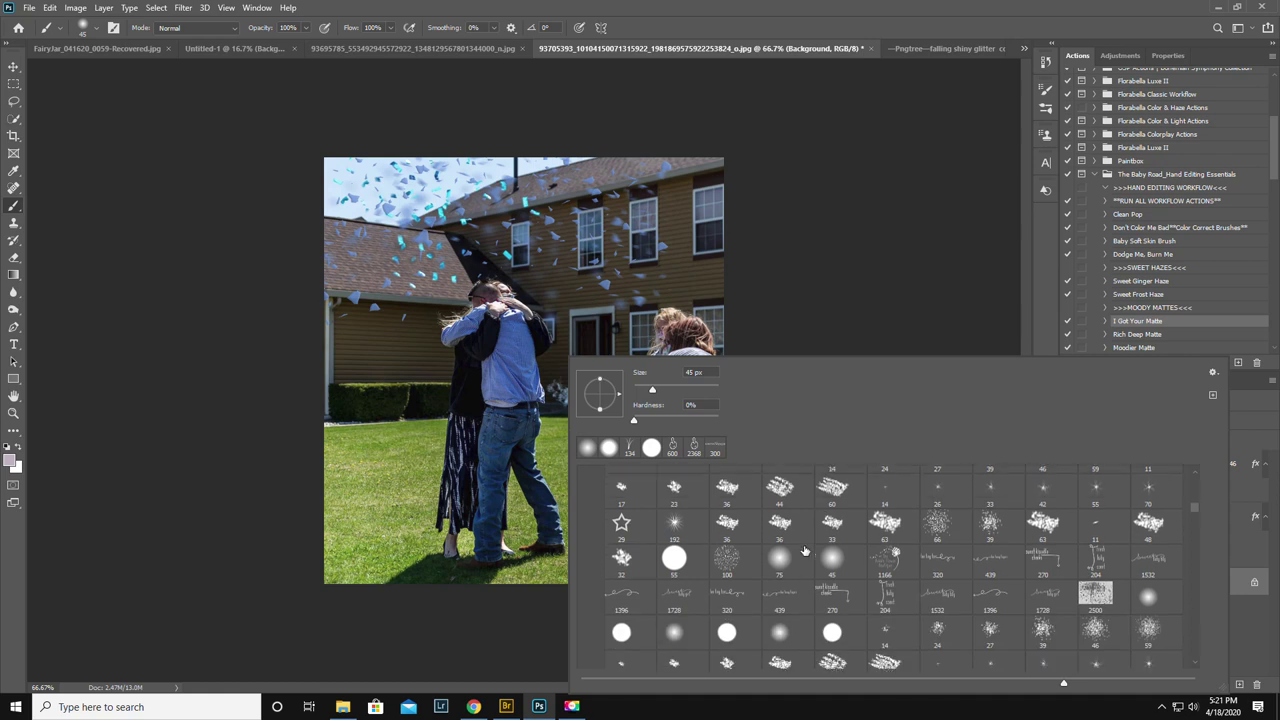
pyautogui.scroll(-3, 783, 565)
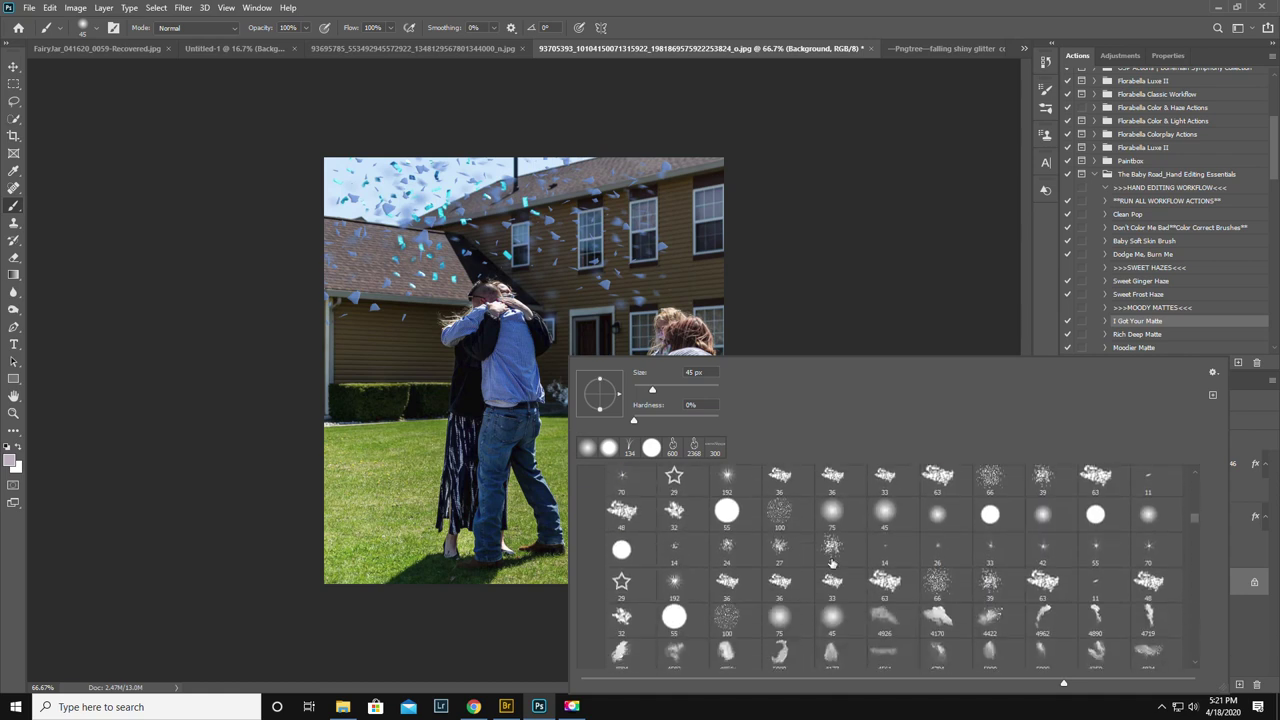
pyautogui.scroll(-2, 830, 573)
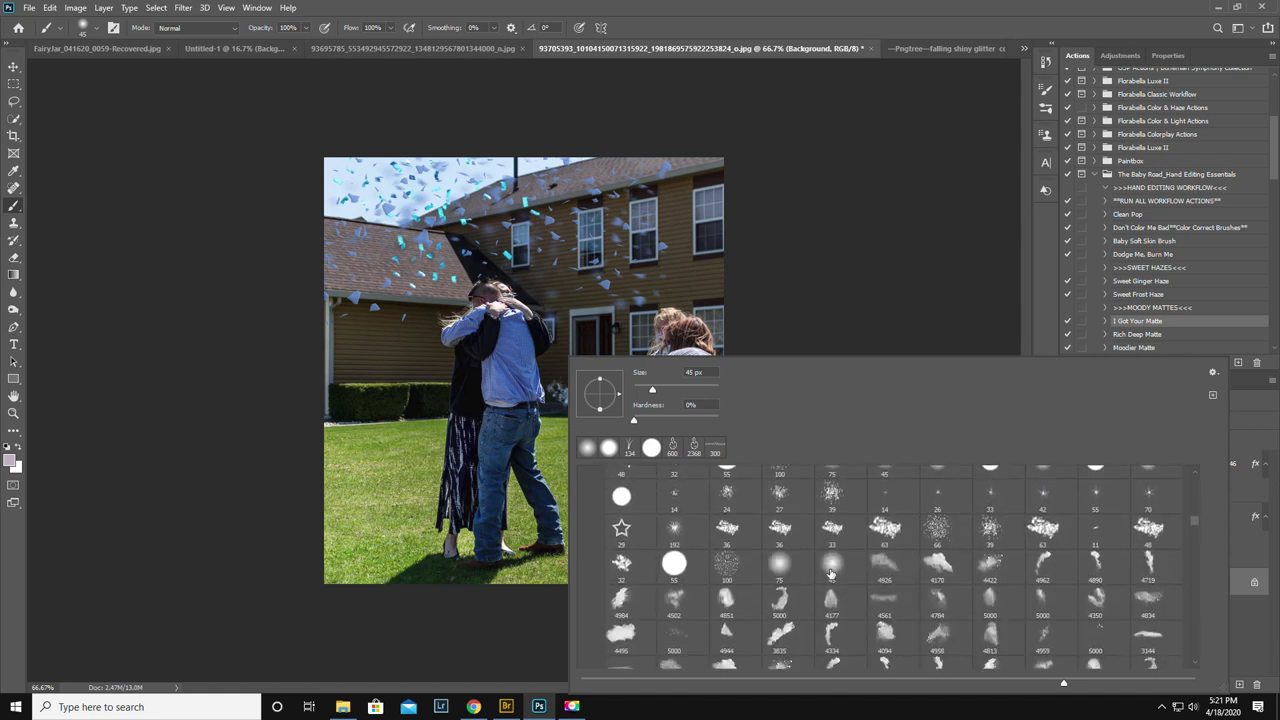
pyautogui.scroll(-1, 835, 574)
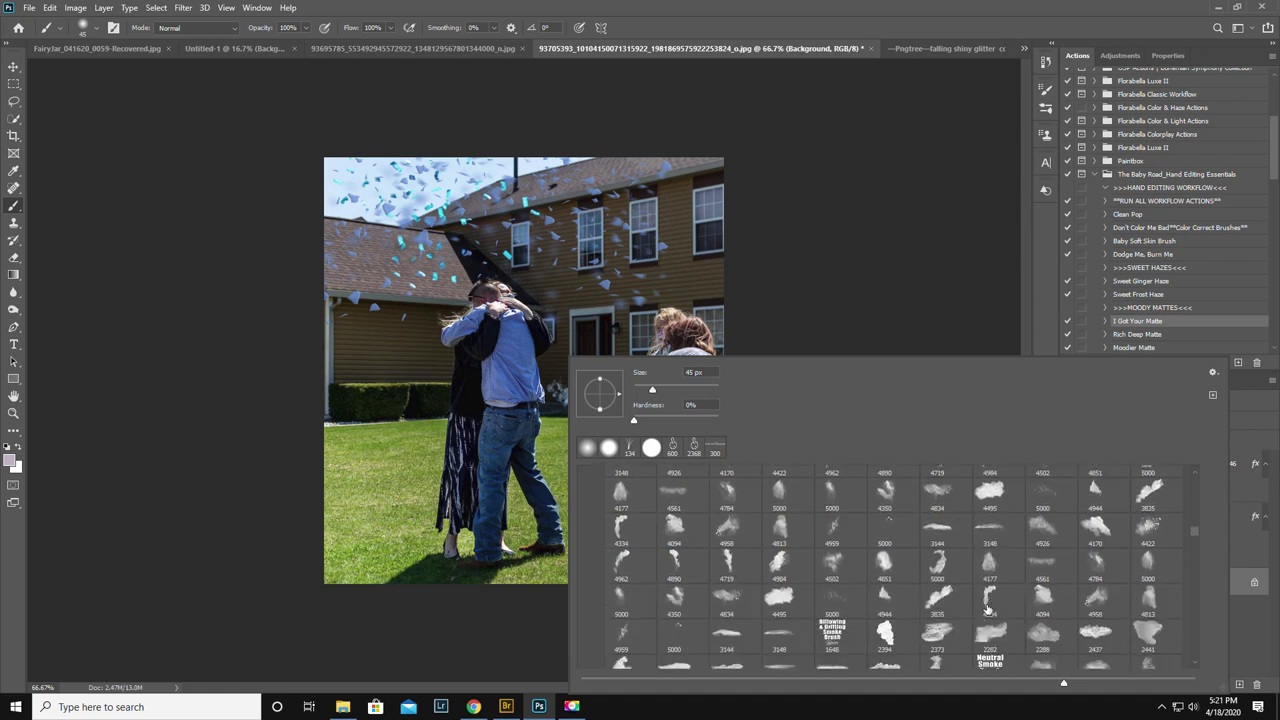
pyautogui.scroll(-2, 986, 611)
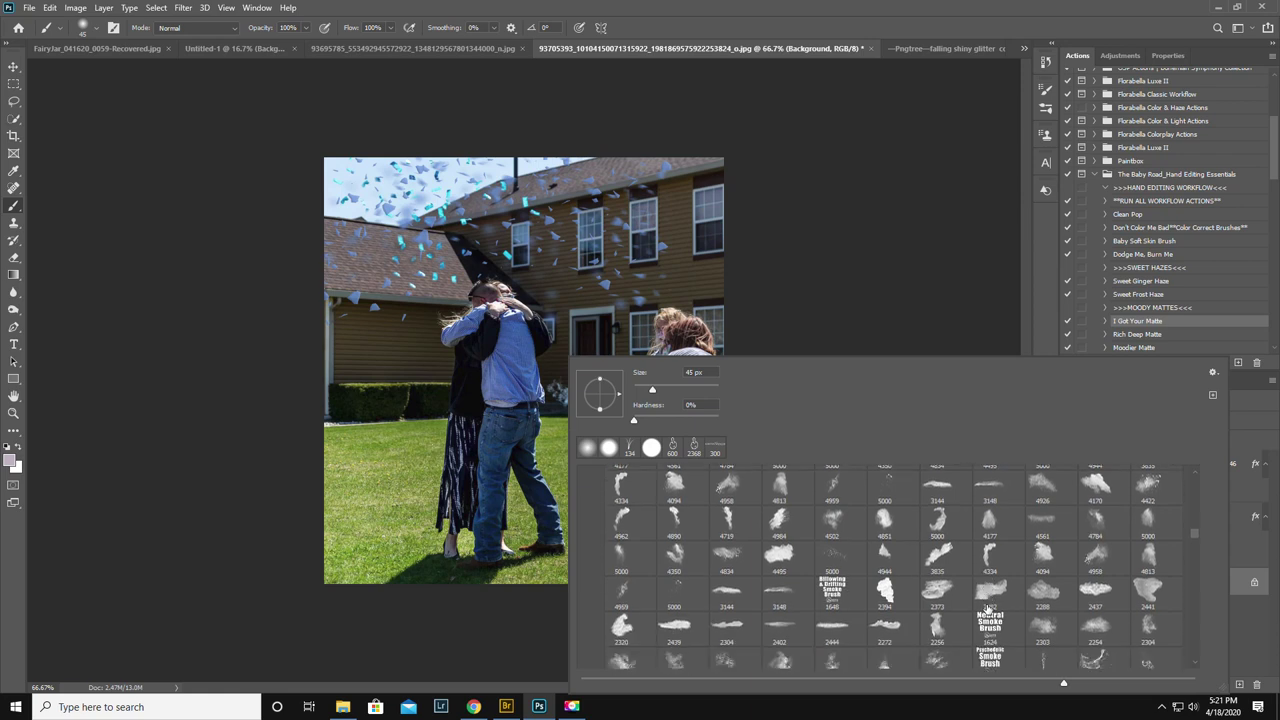
pyautogui.scroll(-3, 988, 612)
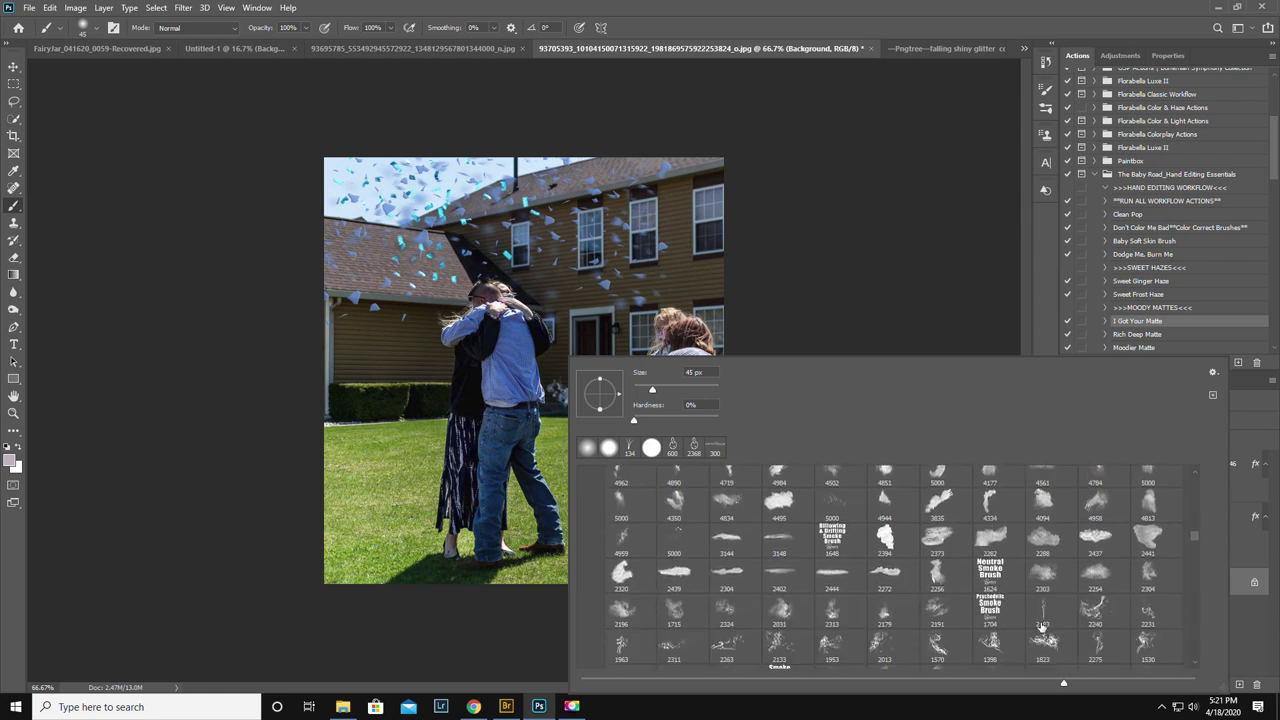
pyautogui.scroll(-3, 985, 591)
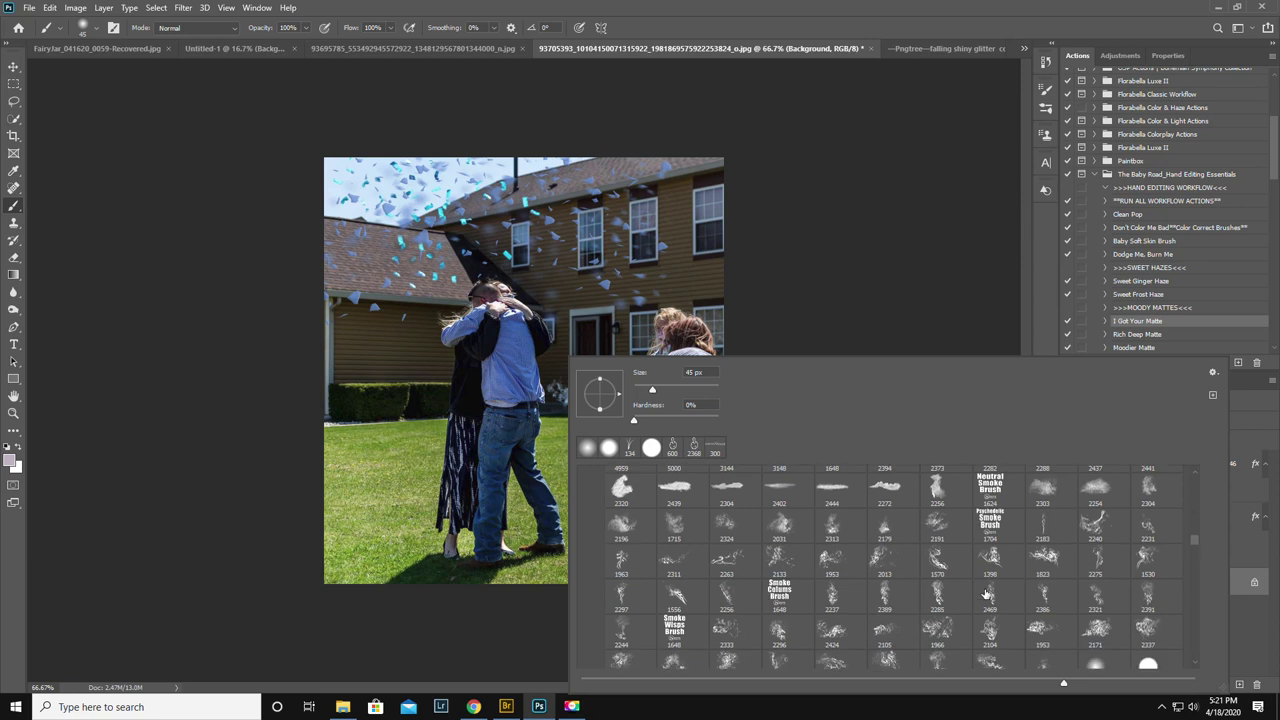
pyautogui.scroll(-4, 986, 594)
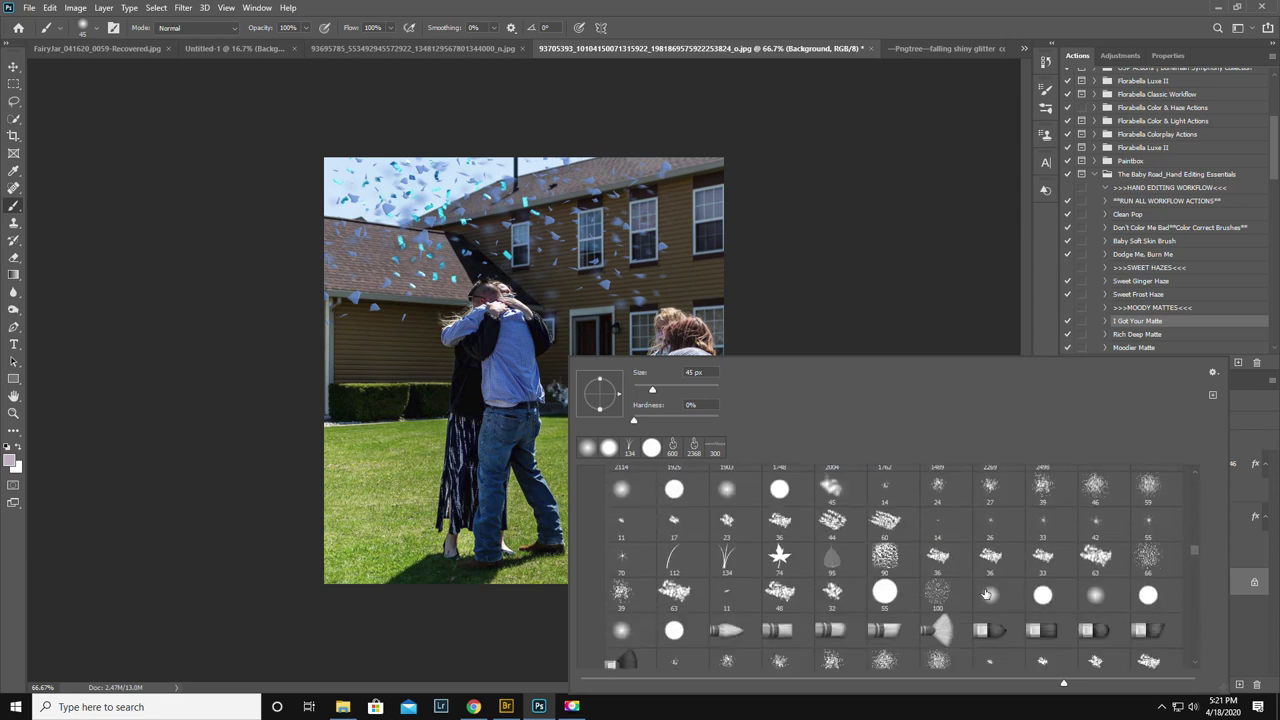
pyautogui.scroll(3, 988, 595)
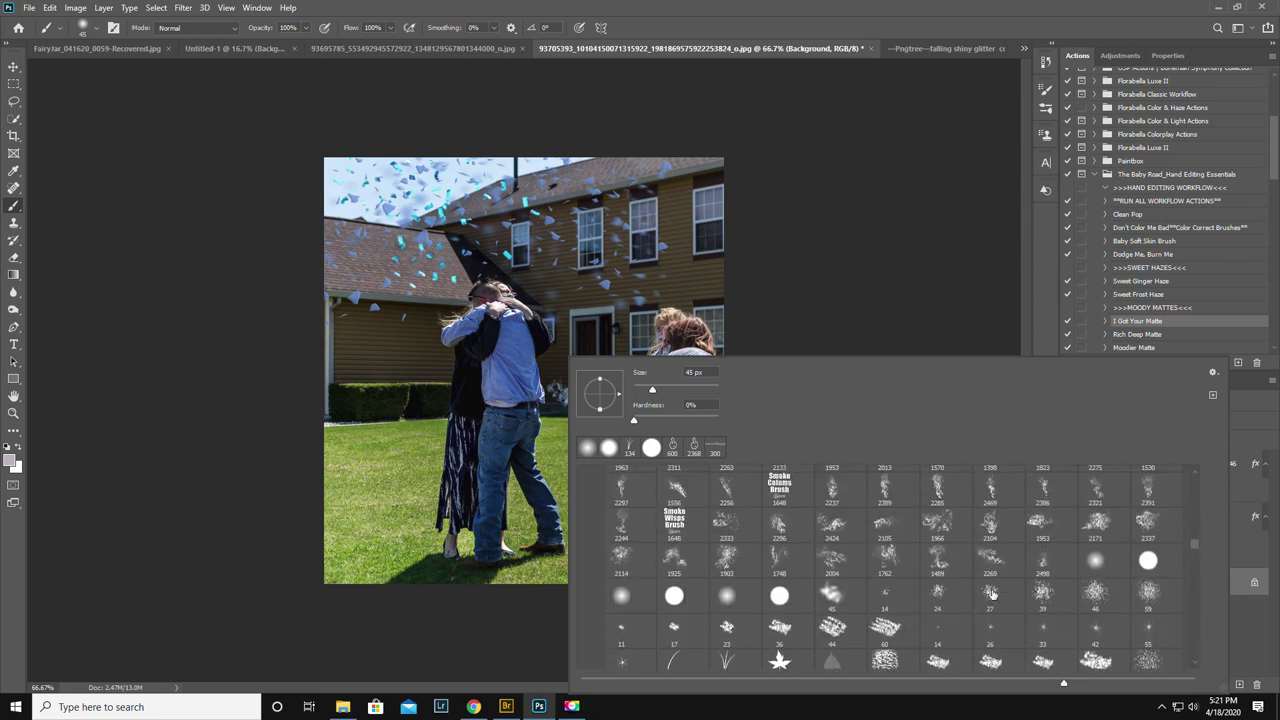
pyautogui.scroll(1, 992, 596)
pyautogui.scroll(1, 992, 594)
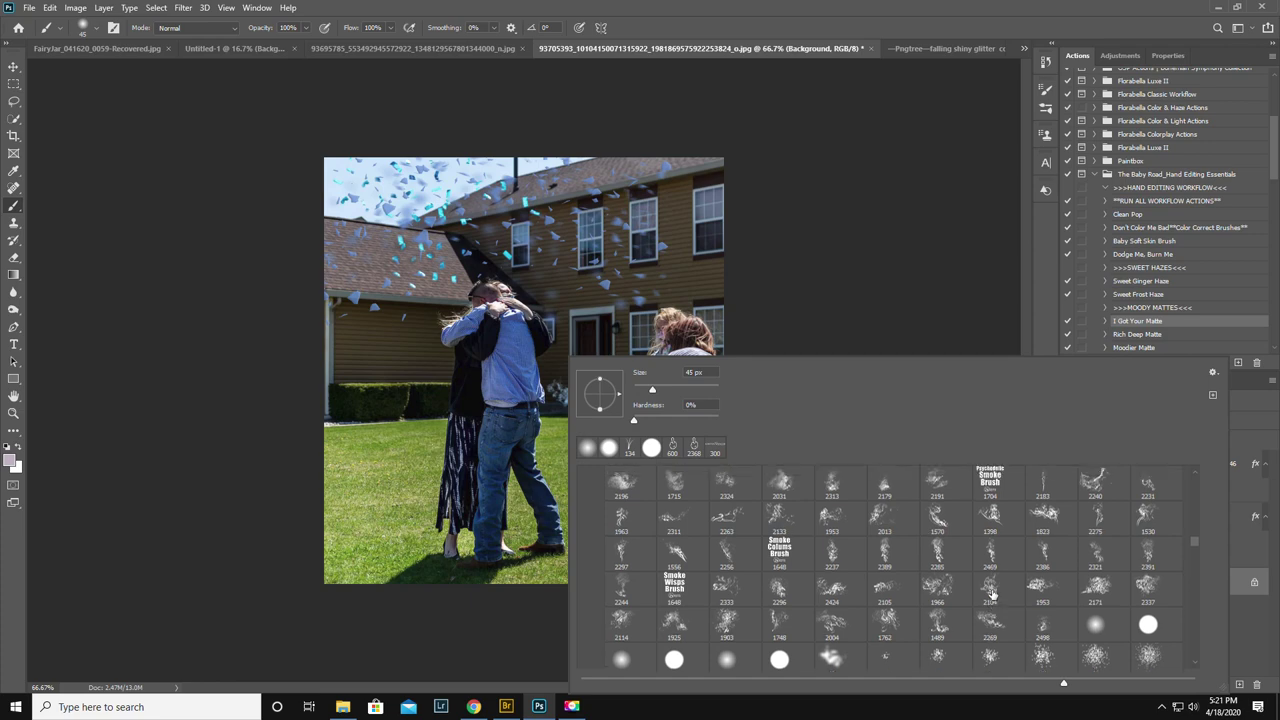
# - Choose the 2297 smoke brush tip, shrink it to 300 px, and add an empty Layer 1
pyautogui.click(621, 553)
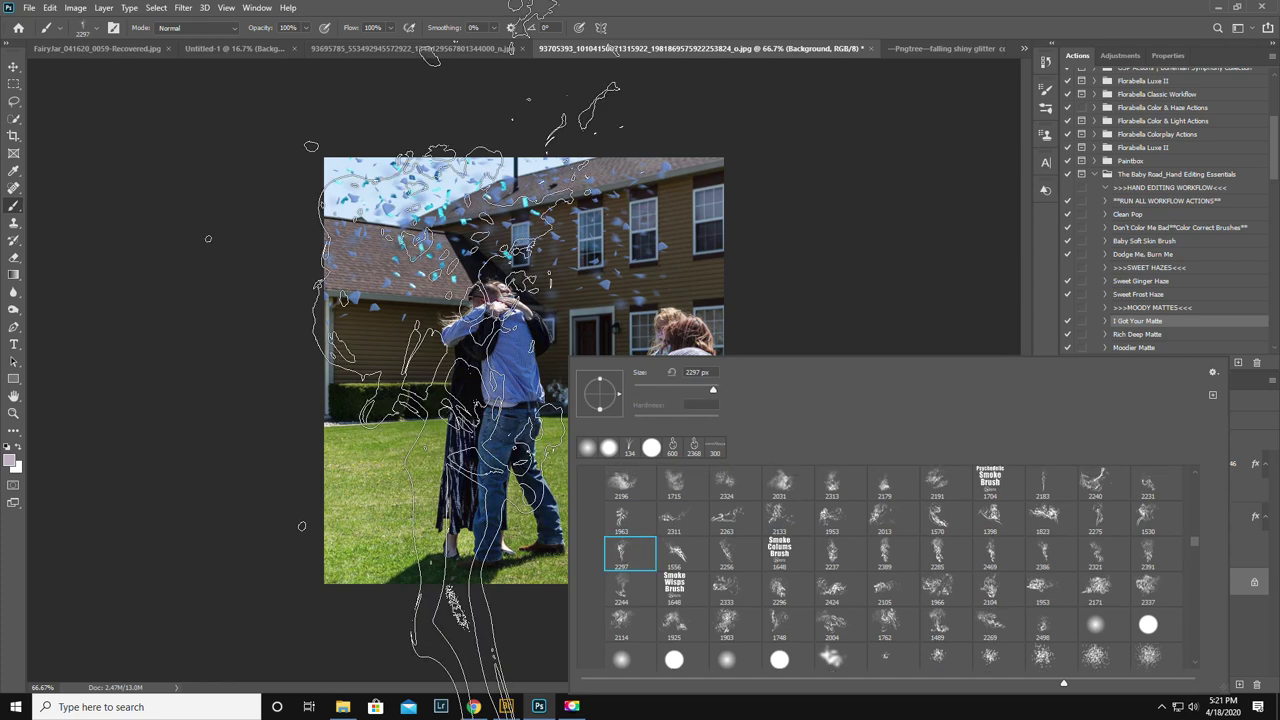
pyautogui.press('[')
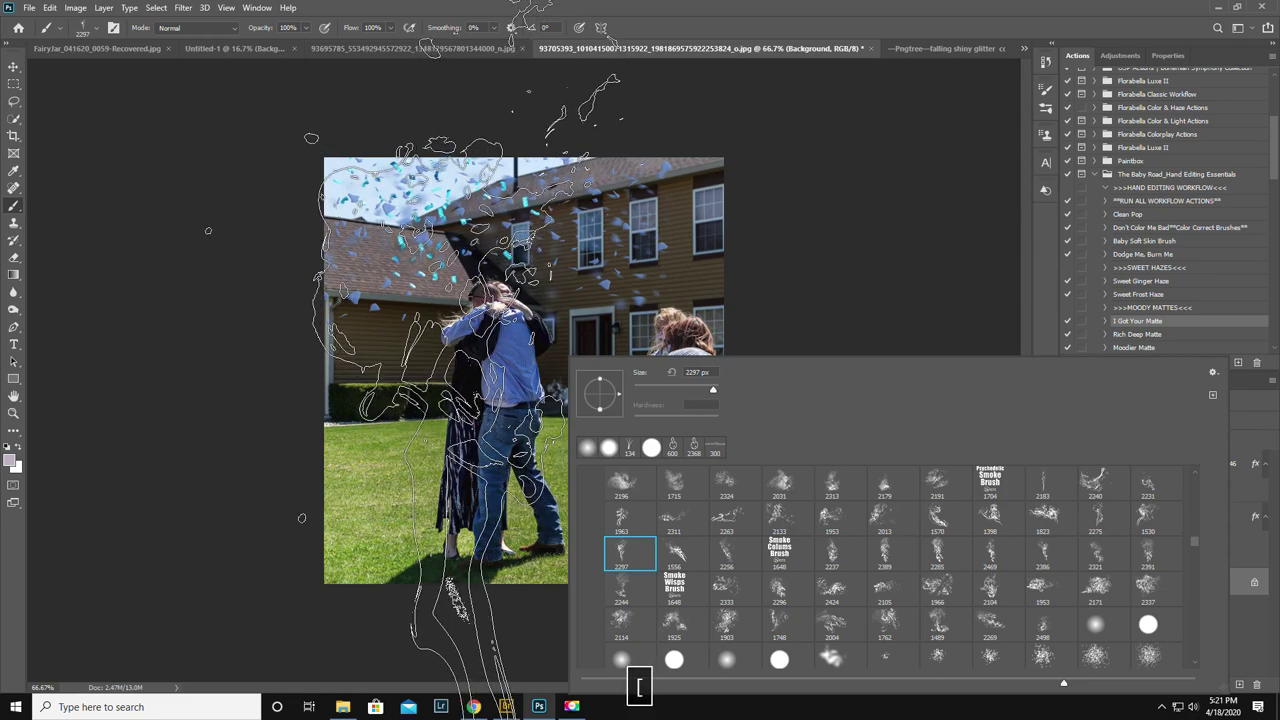
pyautogui.click(610, 400)
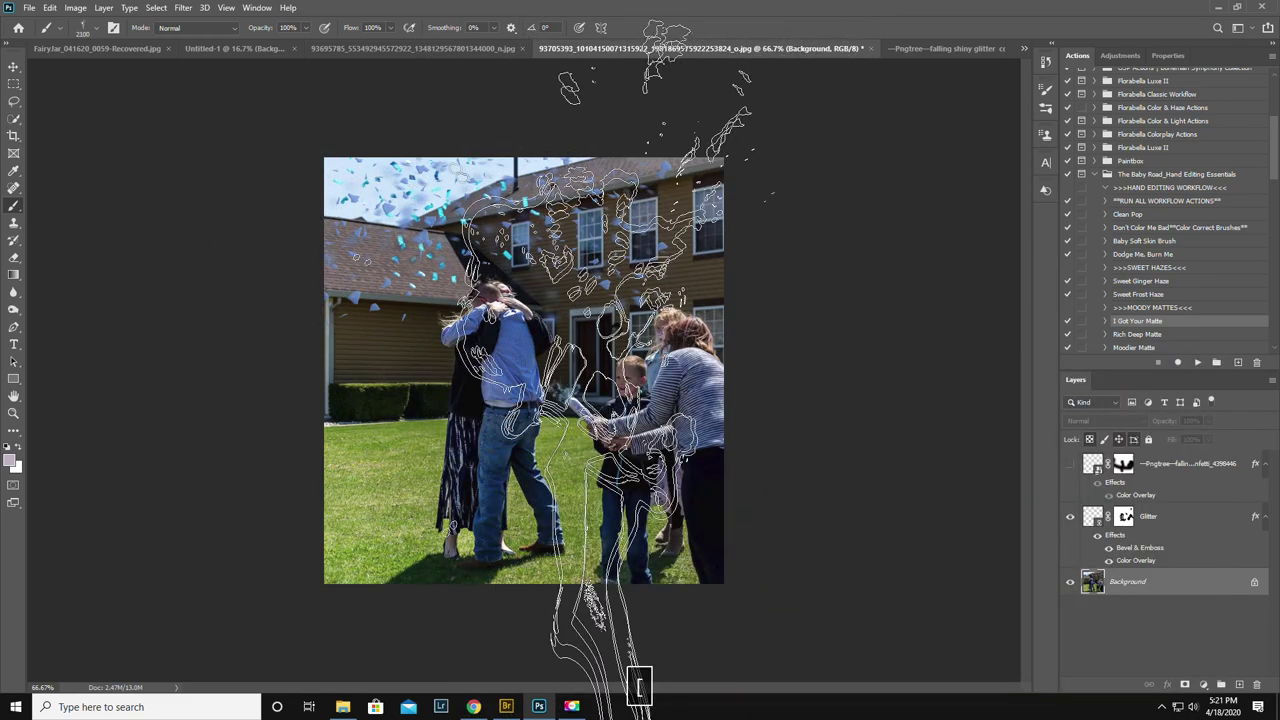
pyautogui.press('[')
pyautogui.press('[')
pyautogui.press('[')
pyautogui.press('[')
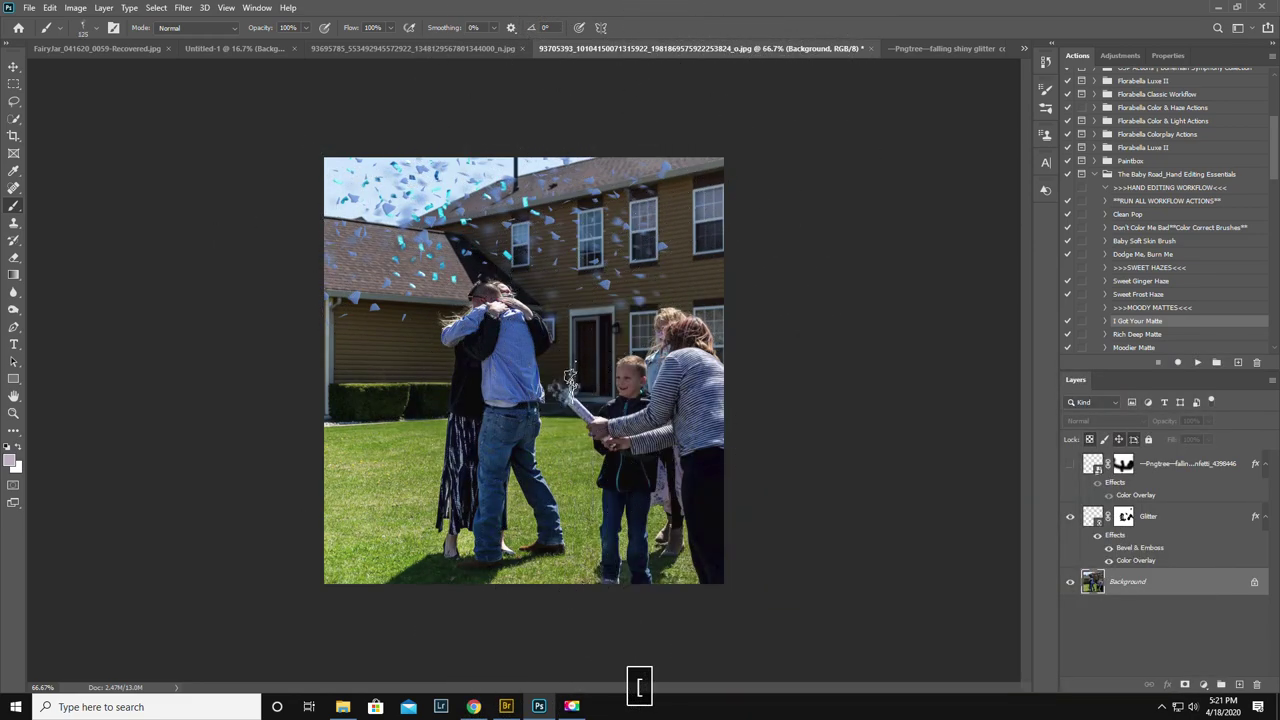
pyautogui.press(']')
pyautogui.press(']')
pyautogui.click(1240, 685)
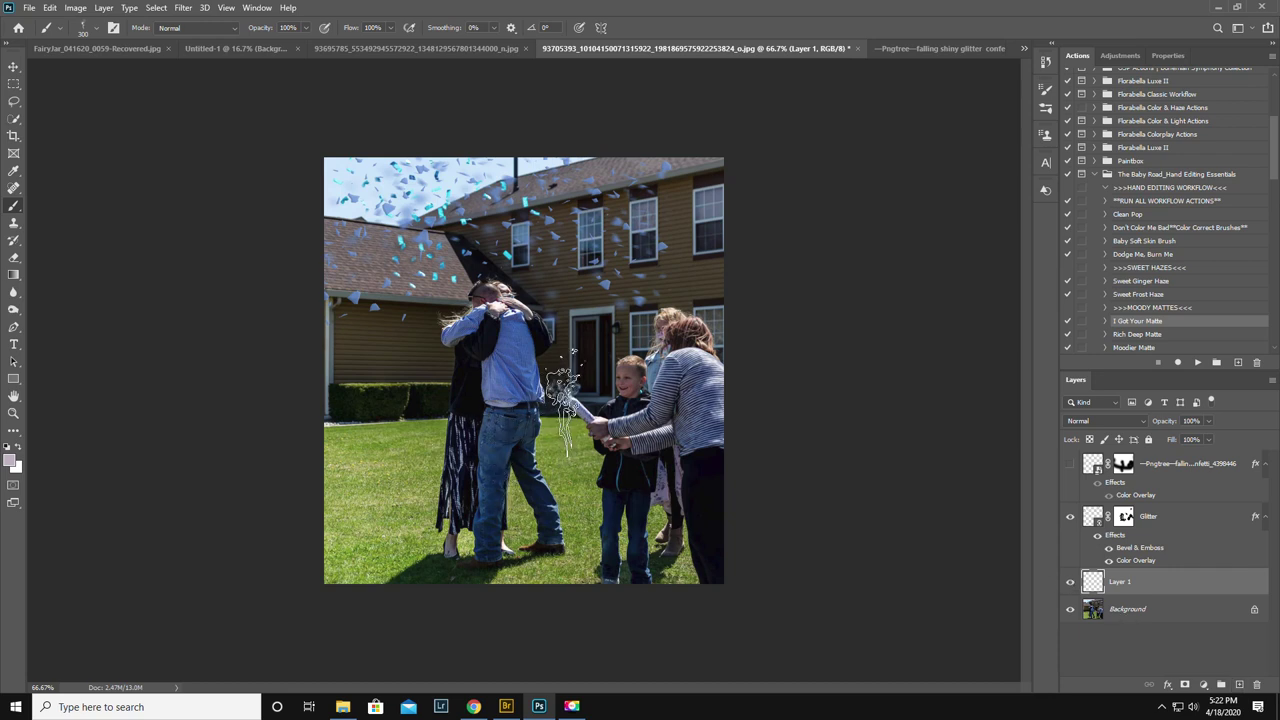
# - Set the foreground colour to the muted blue 627dae sampled from the photo
pyautogui.click(11, 460)
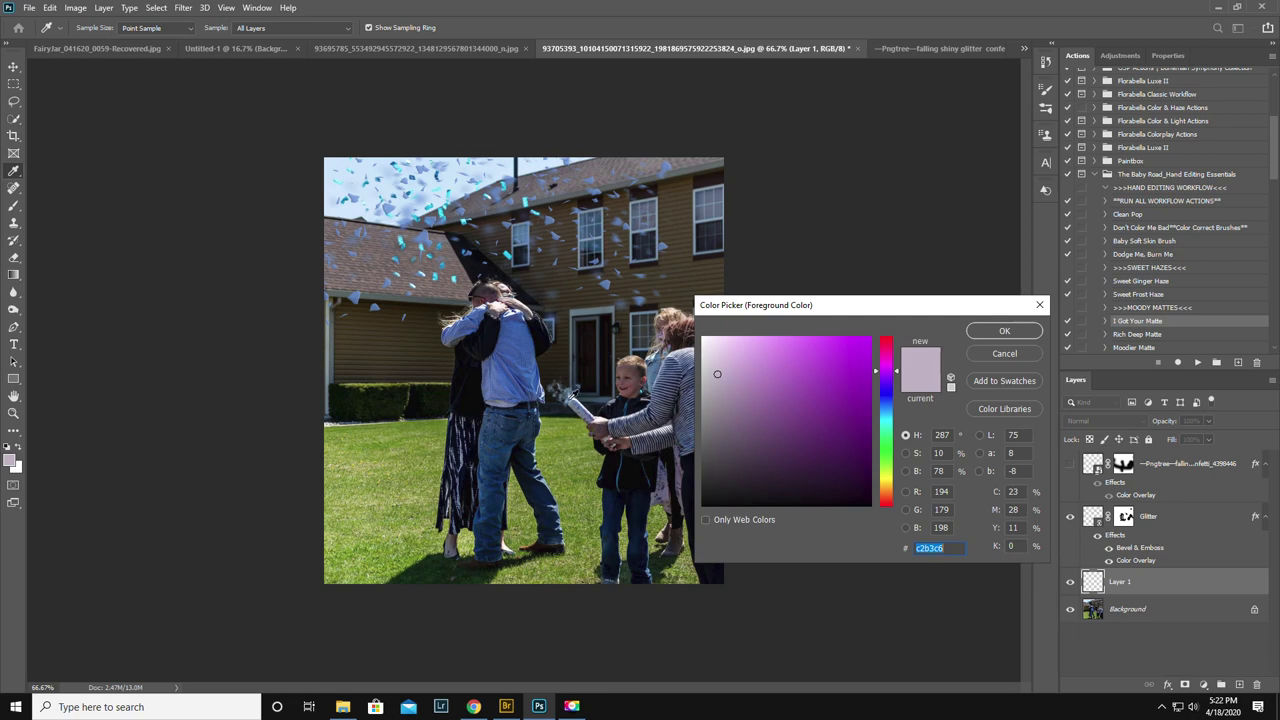
pyautogui.click(556, 390)
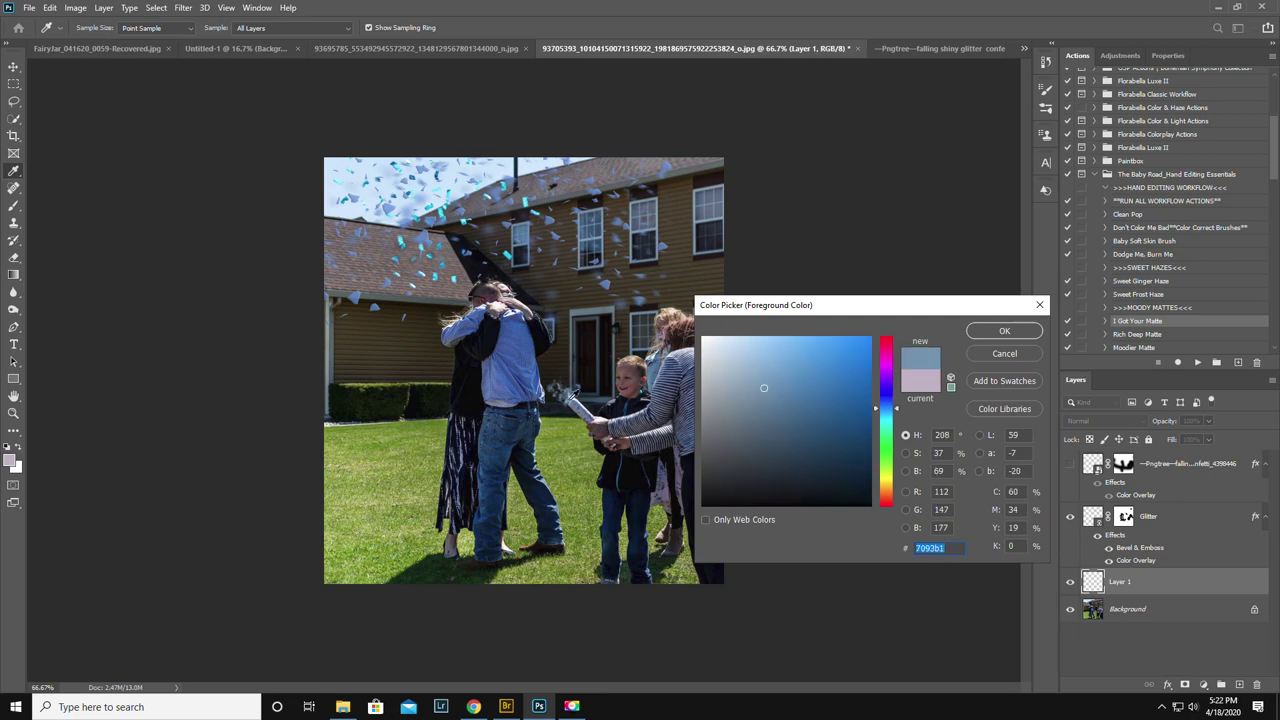
pyautogui.click(573, 396)
pyautogui.click(573, 395)
pyautogui.moveTo(520, 372); pyautogui.dragTo(523, 326)
pyautogui.click(508, 376)
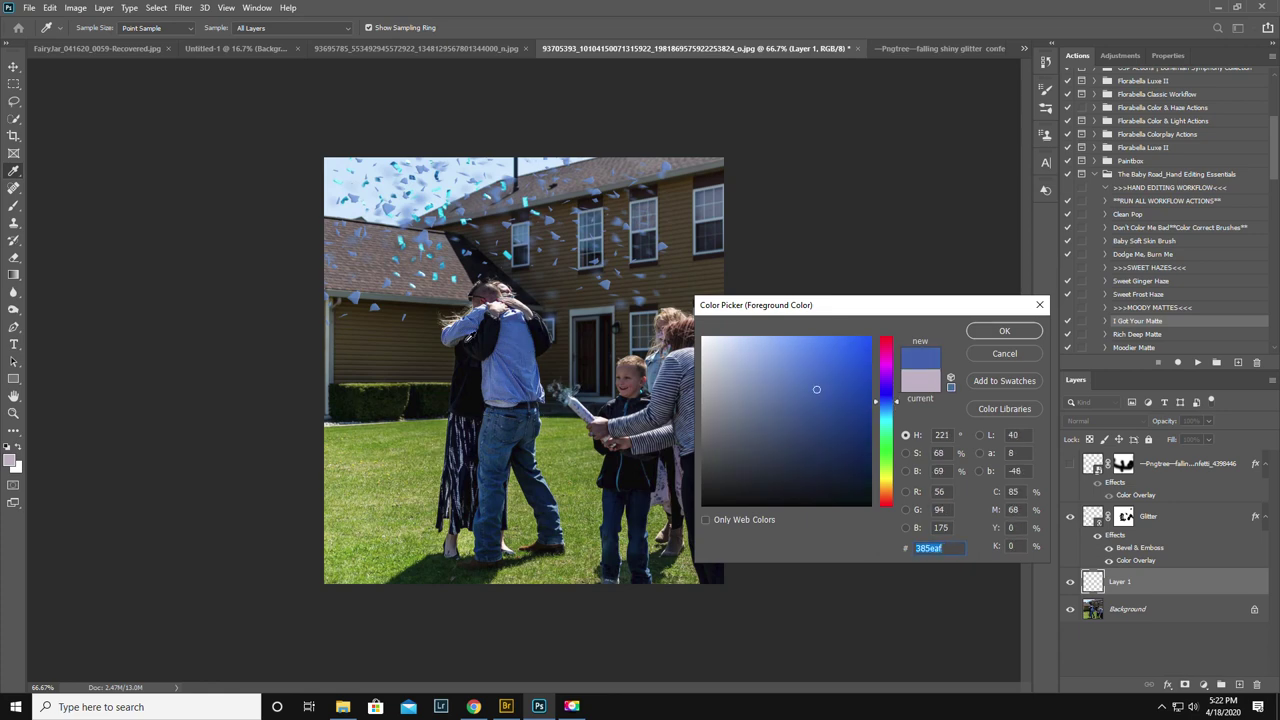
pyautogui.click(510, 380)
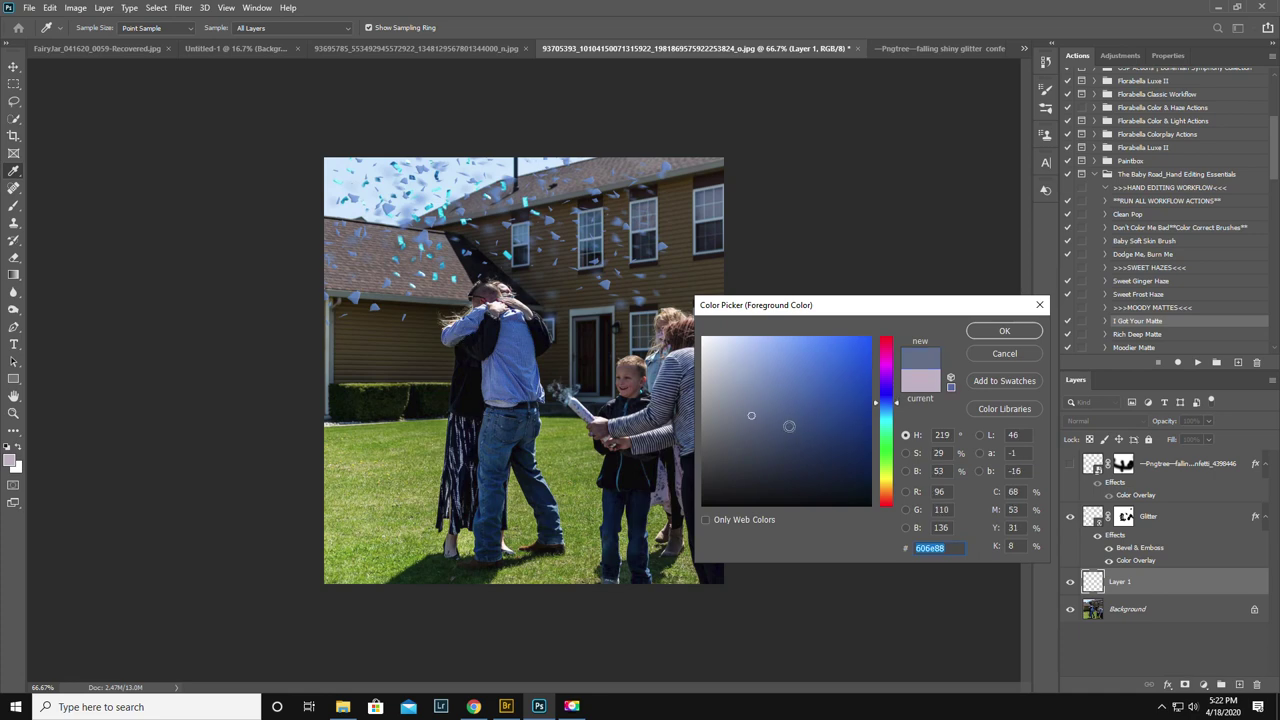
pyautogui.moveTo(783, 403); pyautogui.dragTo(775, 390)
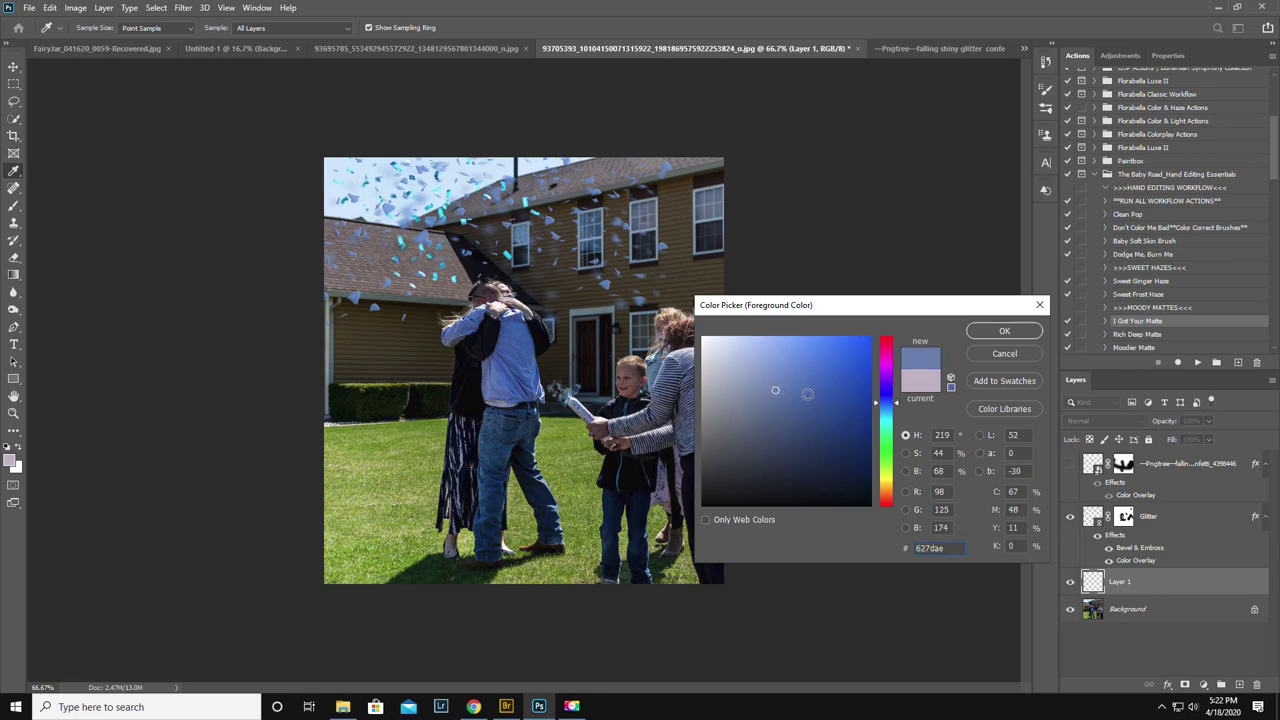
pyautogui.click(1004, 331)
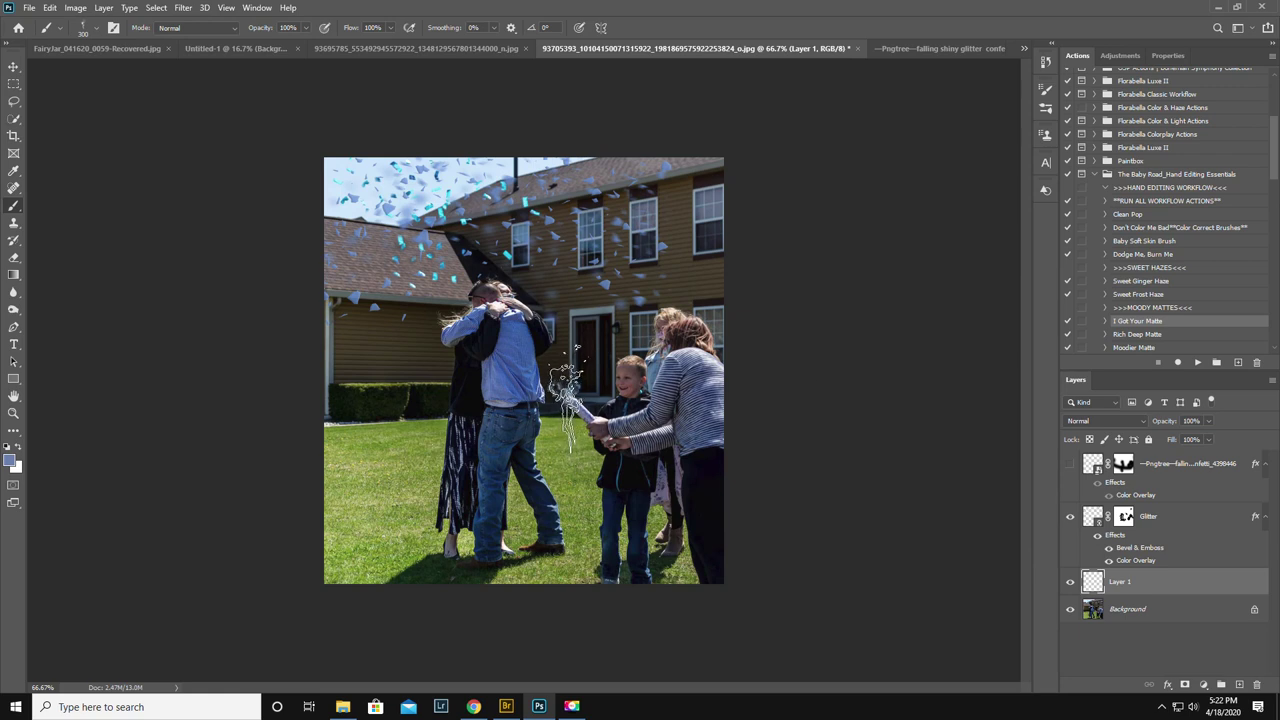
# - Stamp blue smoke at the boy's confetti cannon, then tilt and raise it into place
pyautogui.click(566, 392)
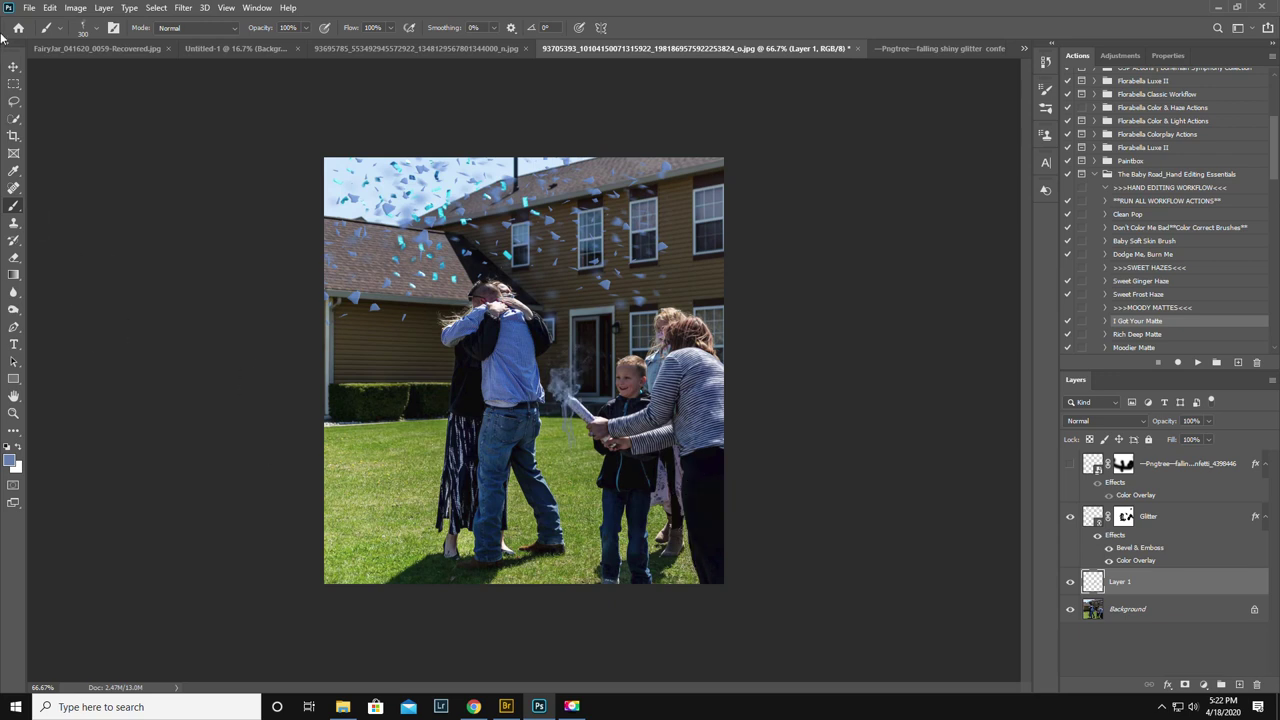
pyautogui.click(13, 66)
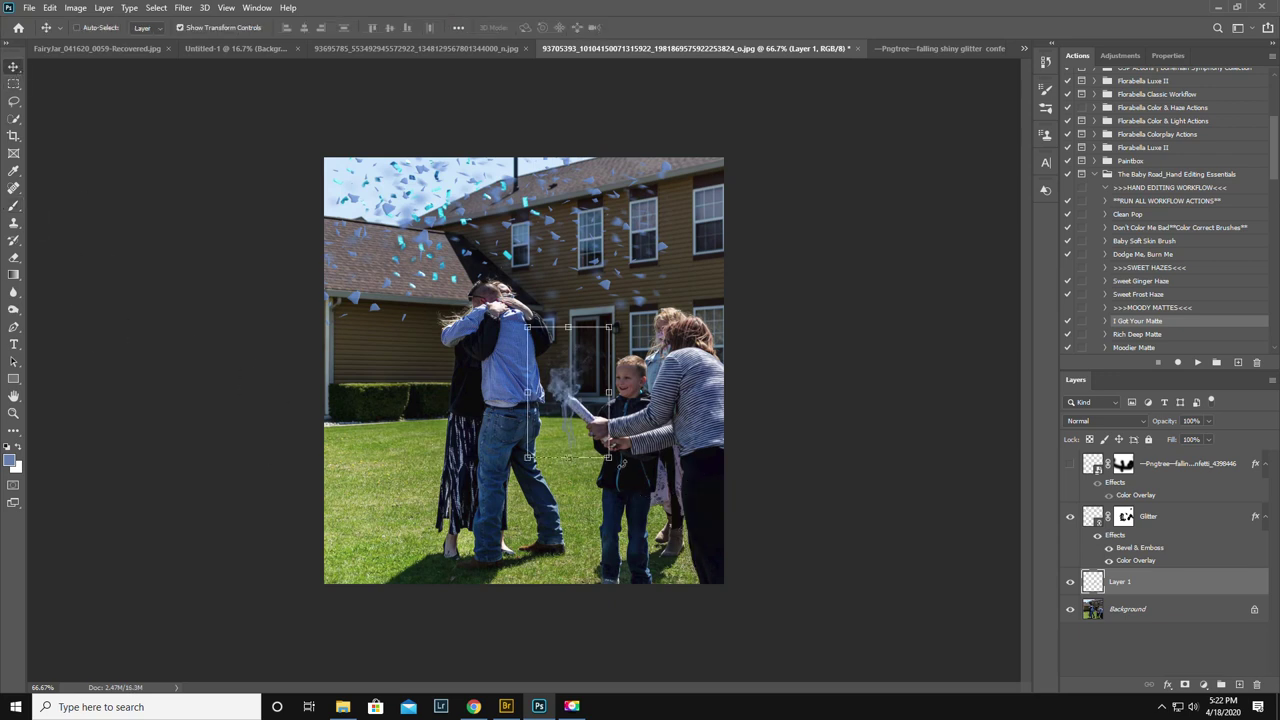
pyautogui.moveTo(621, 466); pyautogui.dragTo(628, 460)
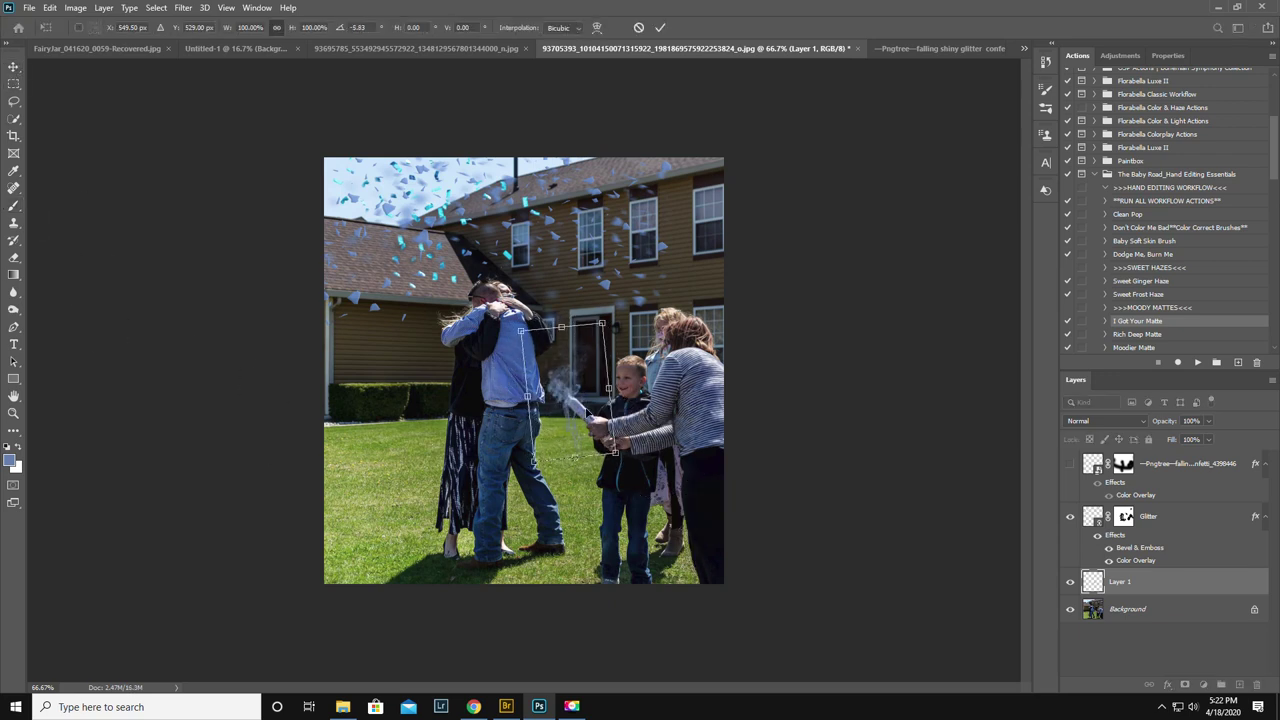
pyautogui.moveTo(588, 412)
pyautogui.mouseDown()
pyautogui.moveTo(590, 383)
pyautogui.moveTo(578, 404)
pyautogui.mouseUp()
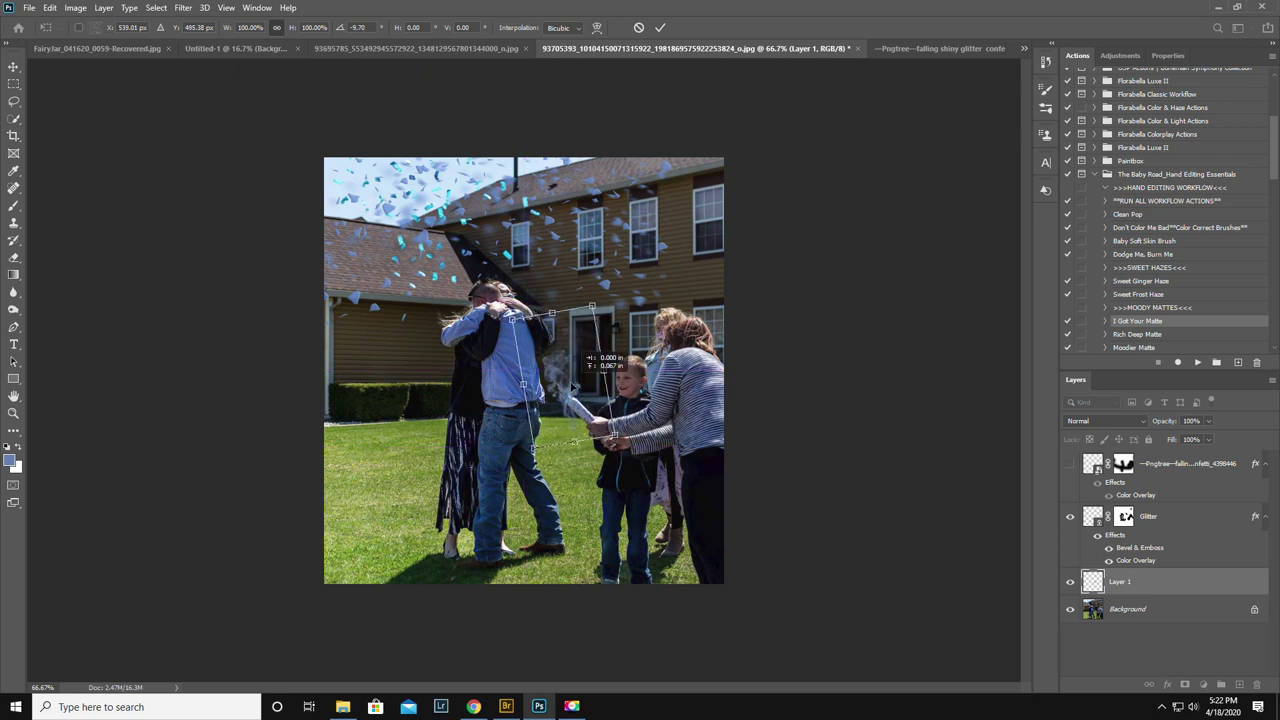
pyautogui.press('Return')
# - Zoom to 200% on the boy's confetti cannon and add a layer mask to smoke Layer 1
pyautogui.click(13, 413)
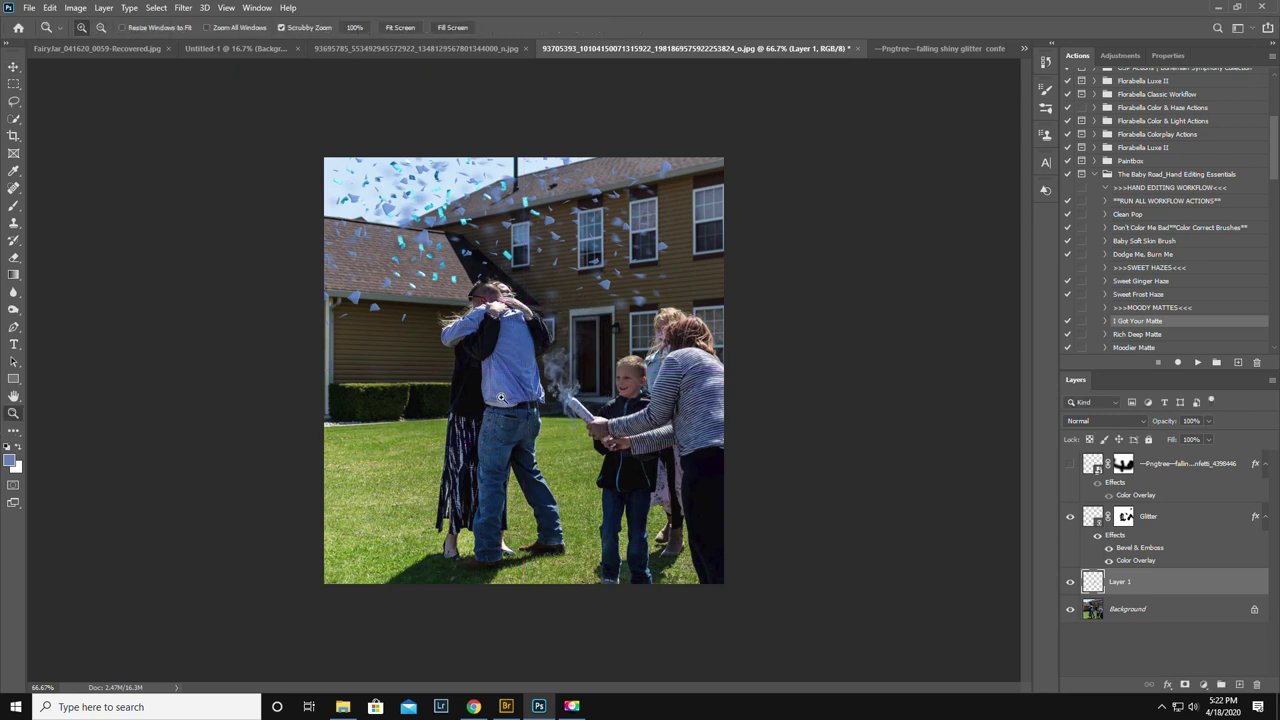
pyautogui.click(566, 406)
pyautogui.click(566, 406)
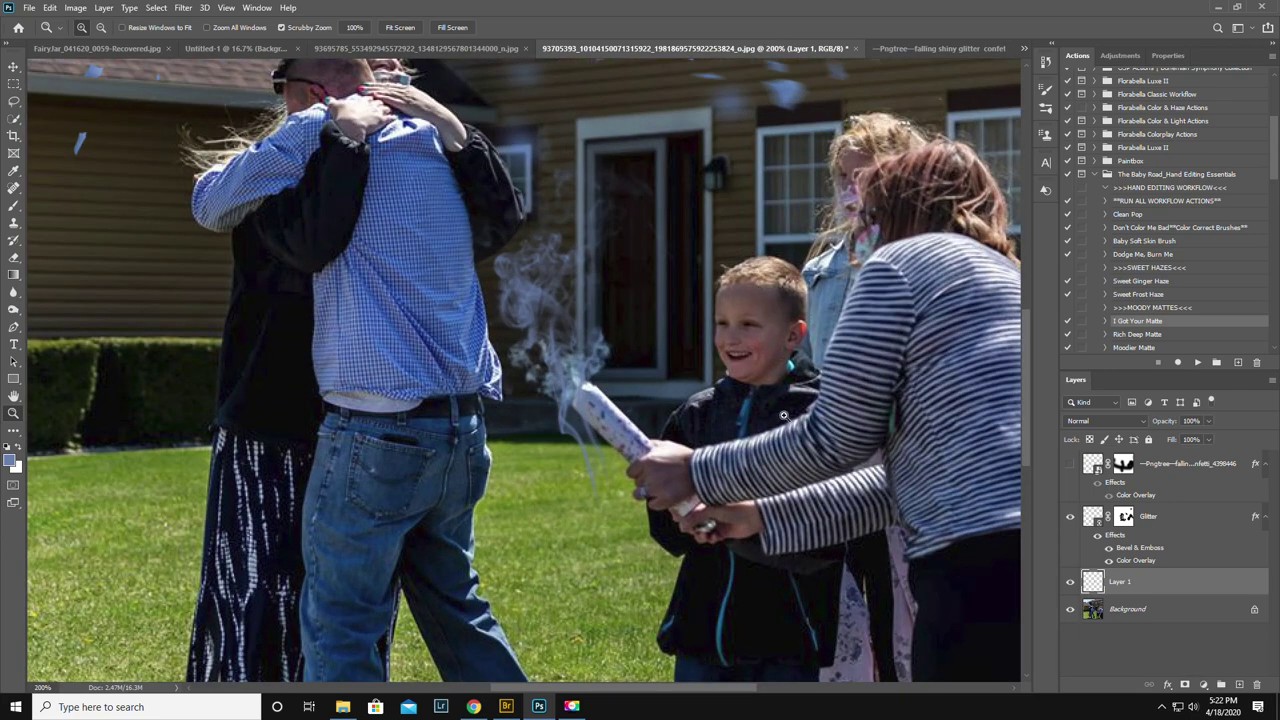
pyautogui.click(1185, 686)
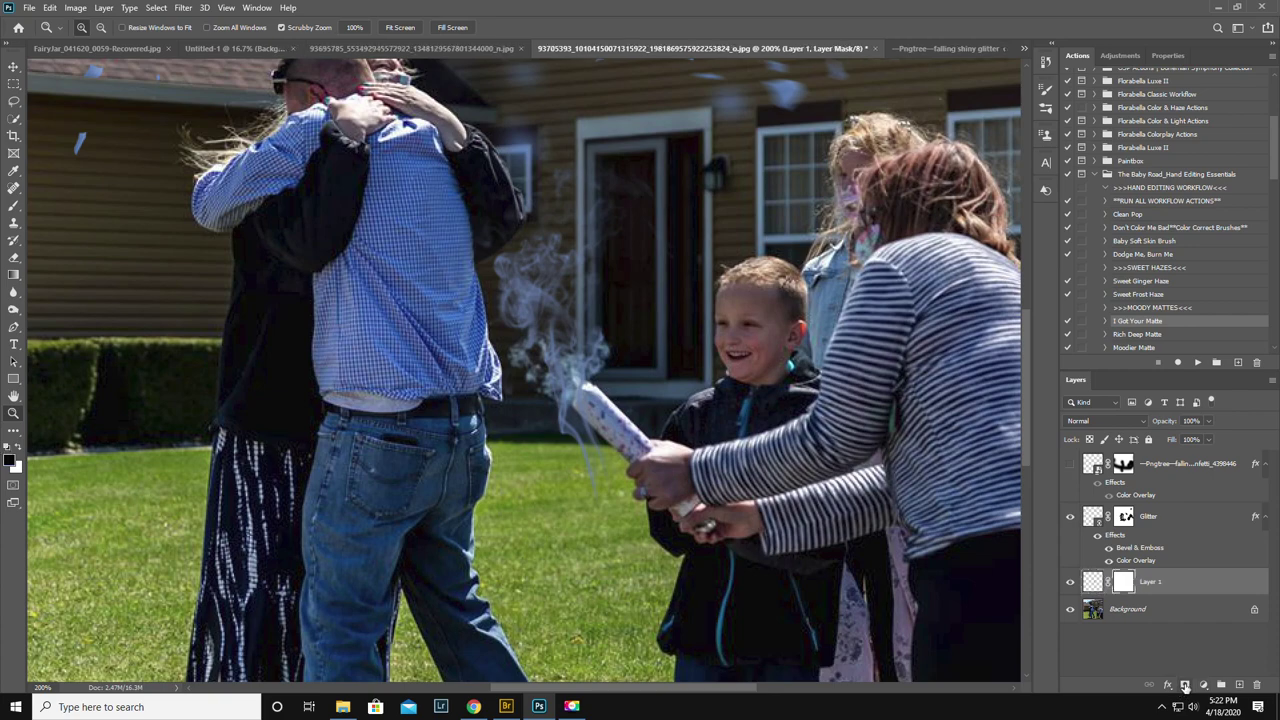
# - Set up a soft round brush and shrink it to about 35 px for masking
pyautogui.click(13, 205)
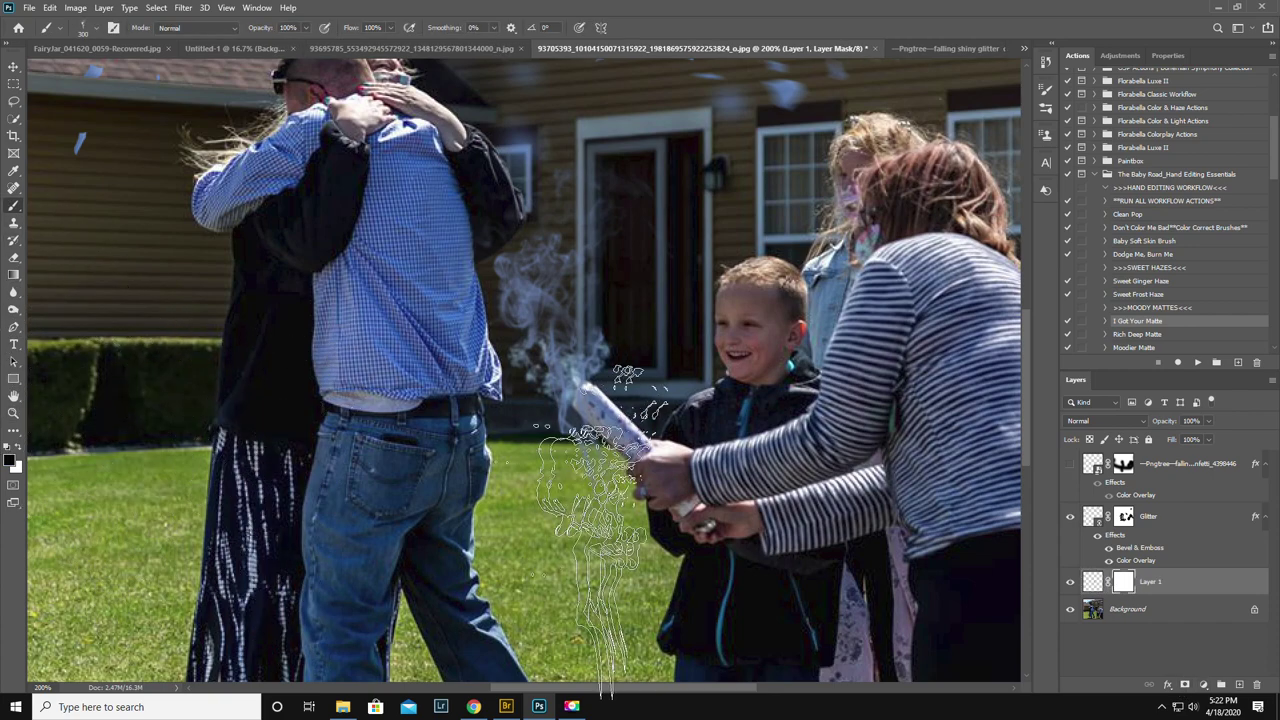
pyautogui.rightClick(620, 356)
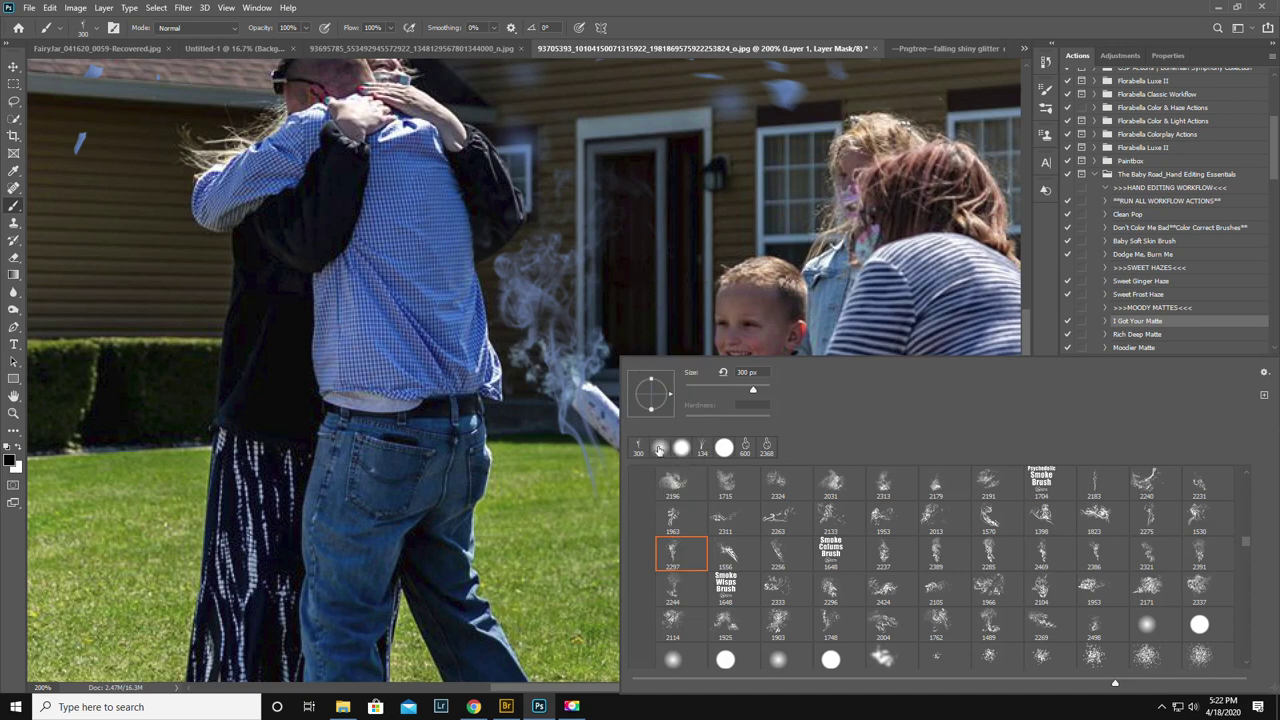
pyautogui.click(659, 449)
pyautogui.press('Return')
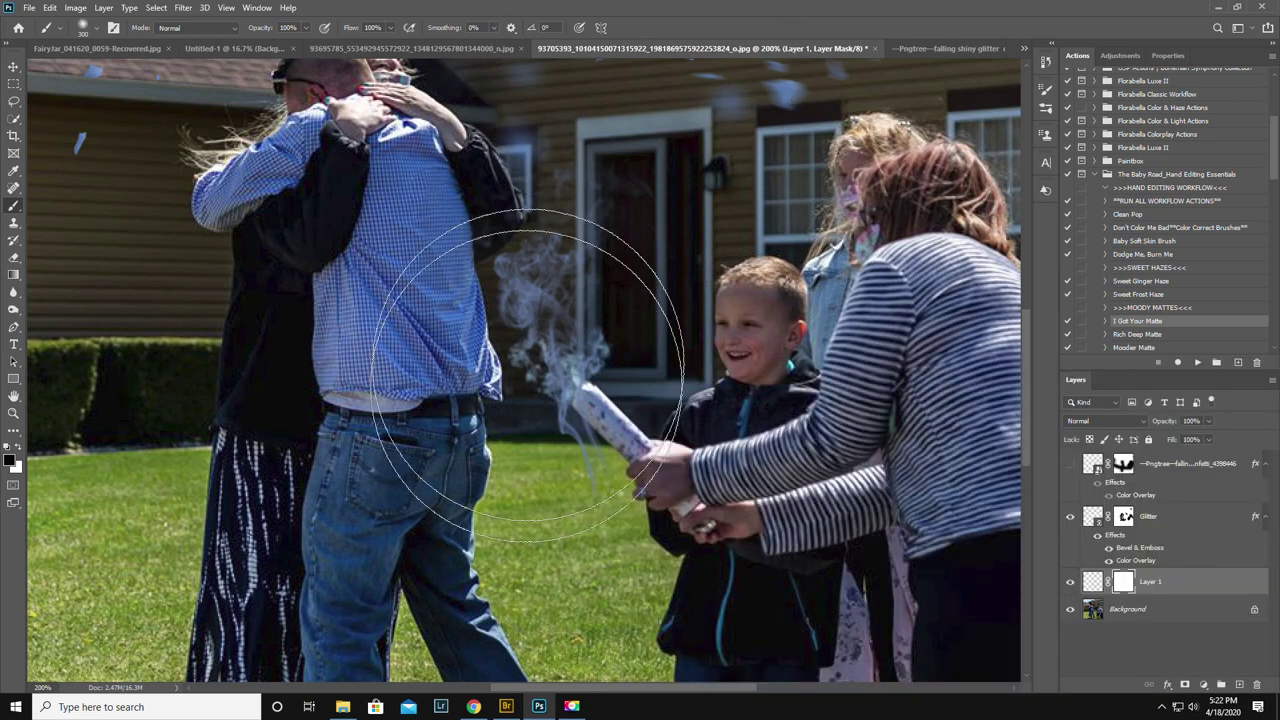
pyautogui.press('[')
pyautogui.press('[')
pyautogui.press('[')
pyautogui.press('[')
pyautogui.press('[')
pyautogui.press('[')
pyautogui.press('[')
pyautogui.press('[')
pyautogui.press('[')
pyautogui.press('[')
pyautogui.press('[')
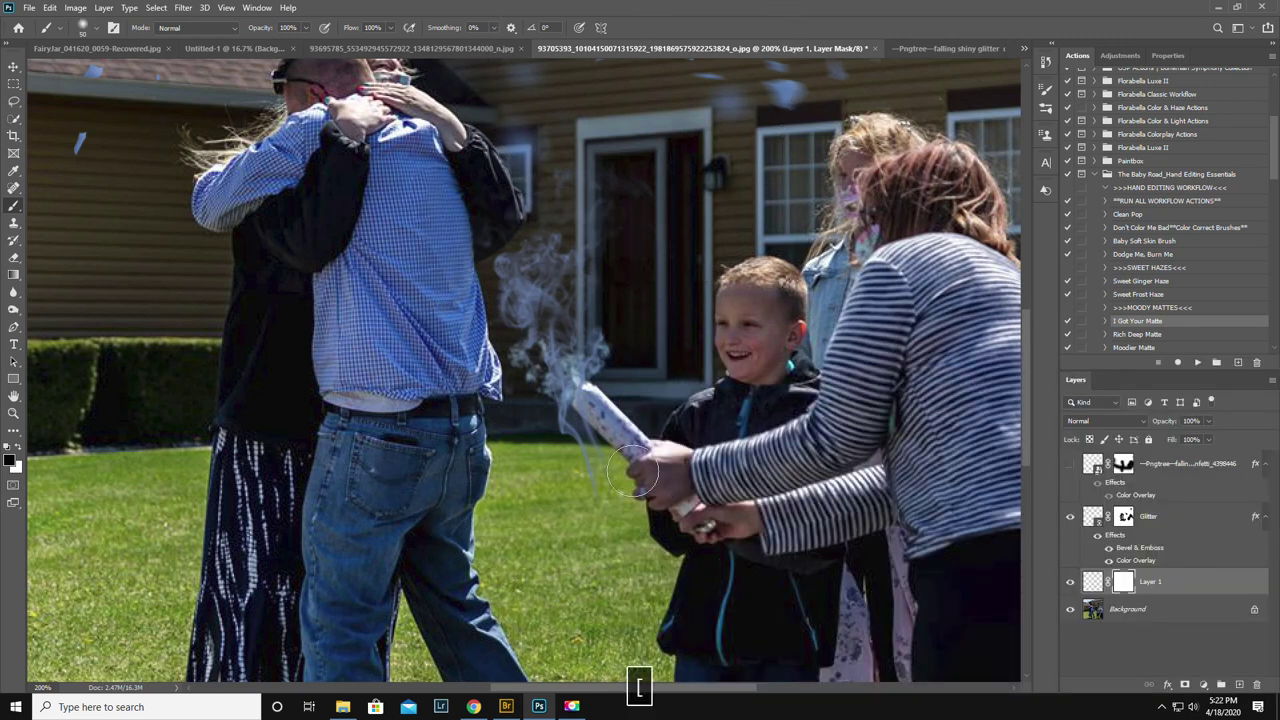
pyautogui.press('[')
pyautogui.press('[')
pyautogui.press('[')
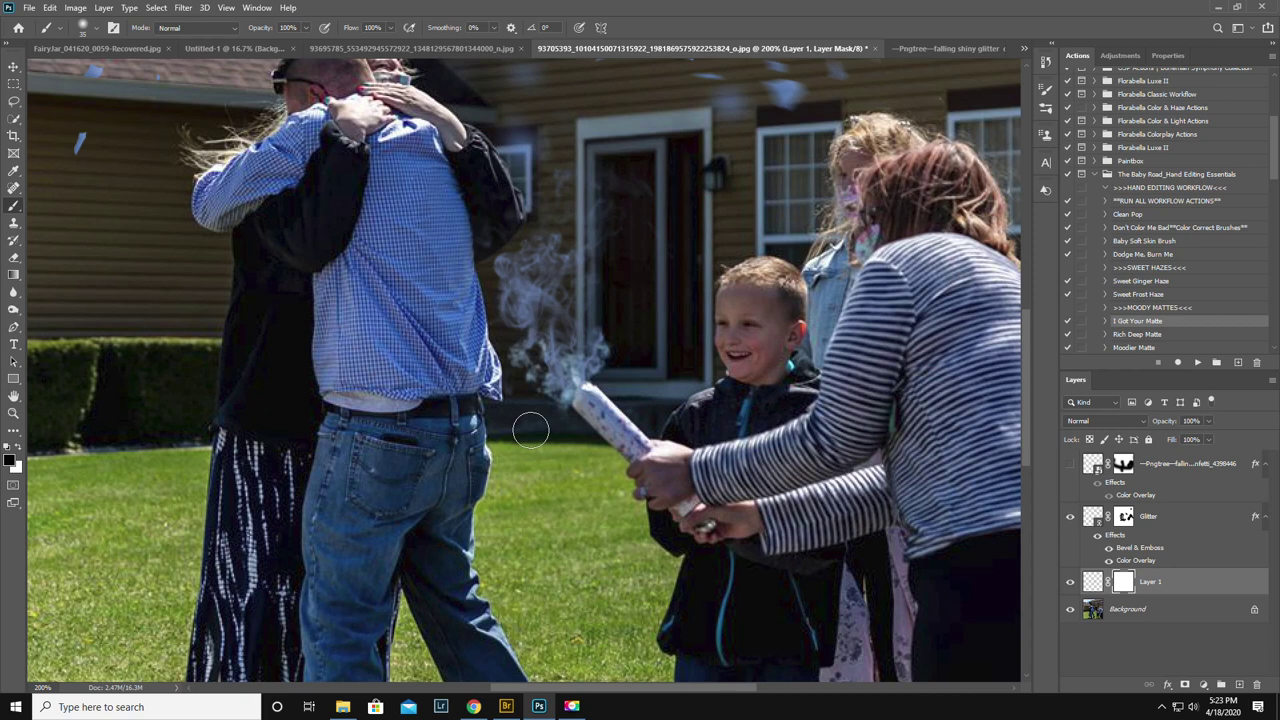
# - Toggle Layer 1's visibility off and on twice to compare the masked smoke
pyautogui.click(1070, 582)
pyautogui.click(1070, 582)
pyautogui.click(1070, 582)
pyautogui.click(1070, 582)
# - Zoom out to 66.7% to see the whole photo
pyautogui.click(13, 413)
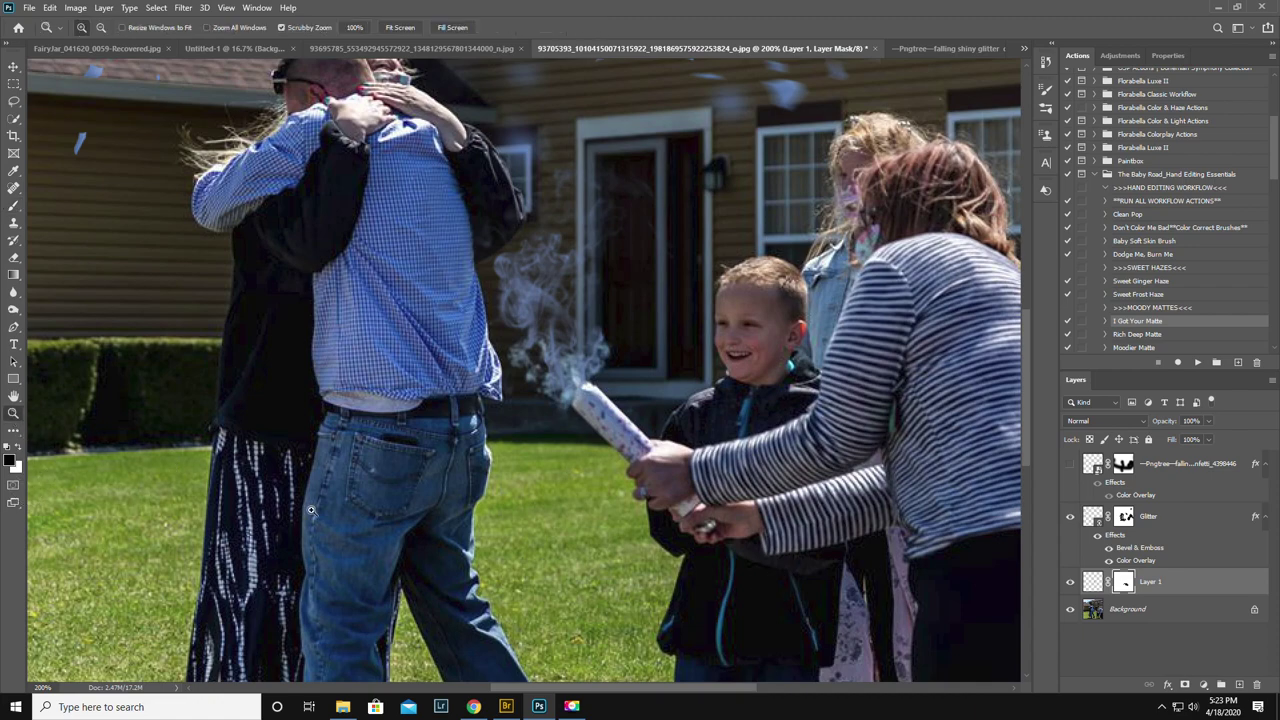
pyautogui.keyDown('alt'); pyautogui.click(440, 444); pyautogui.keyUp('alt')
pyautogui.keyDown('alt'); pyautogui.click(442, 442); pyautogui.keyUp('alt')
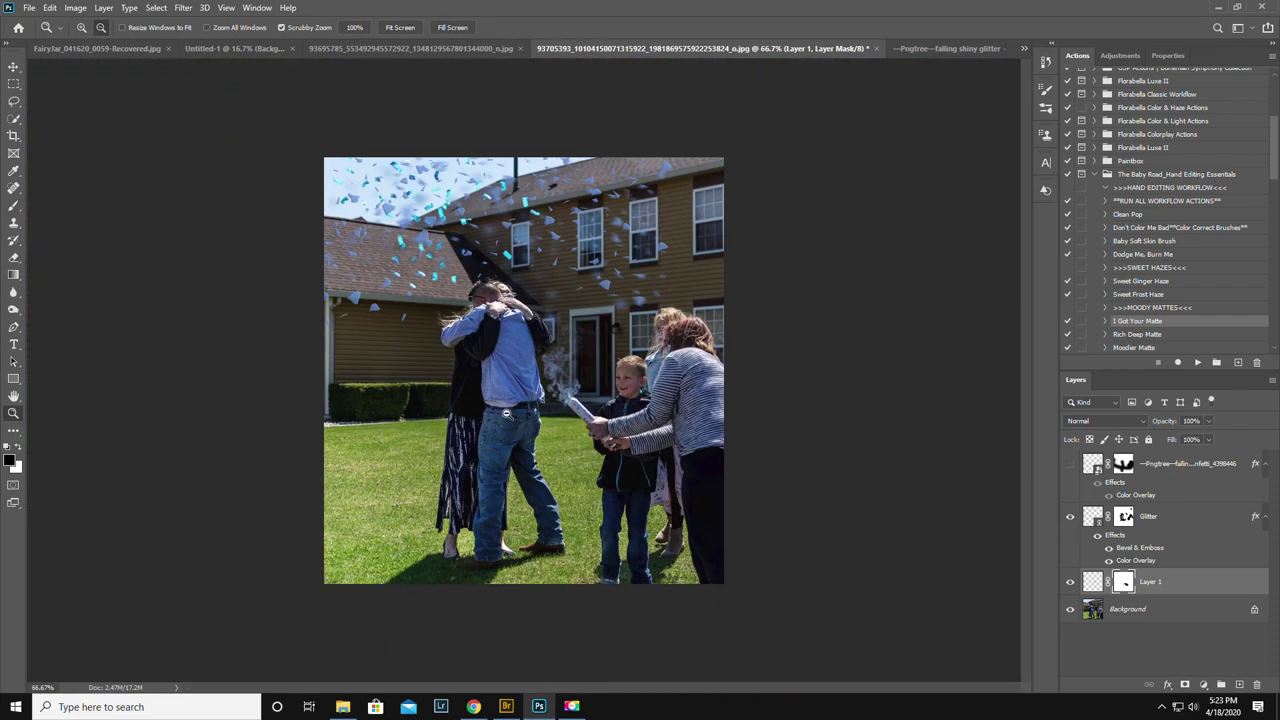